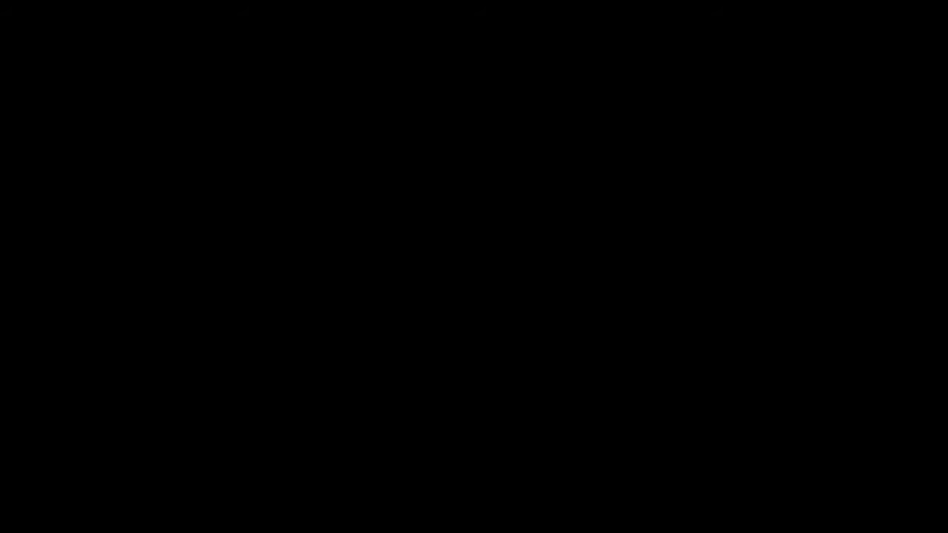
- Open the ulepX69 trailer scene from the FS19_ulep mod folder in GIANTS Editor
double_click(22, 256)
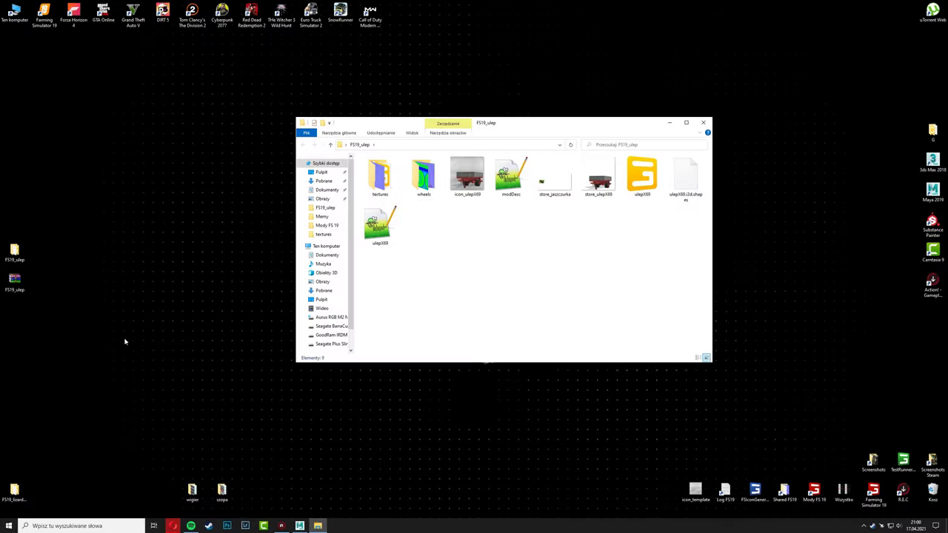
left_click(643, 182)
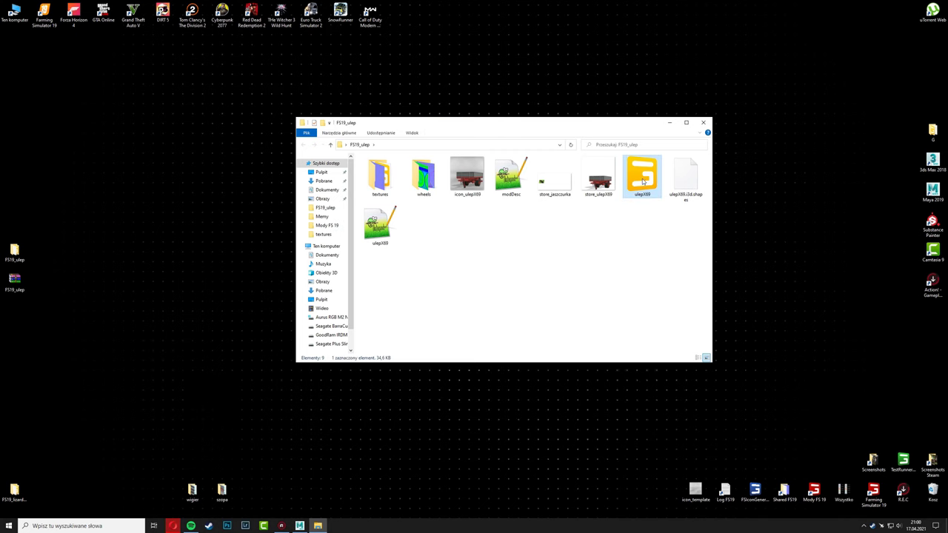
left_click(595, 299)
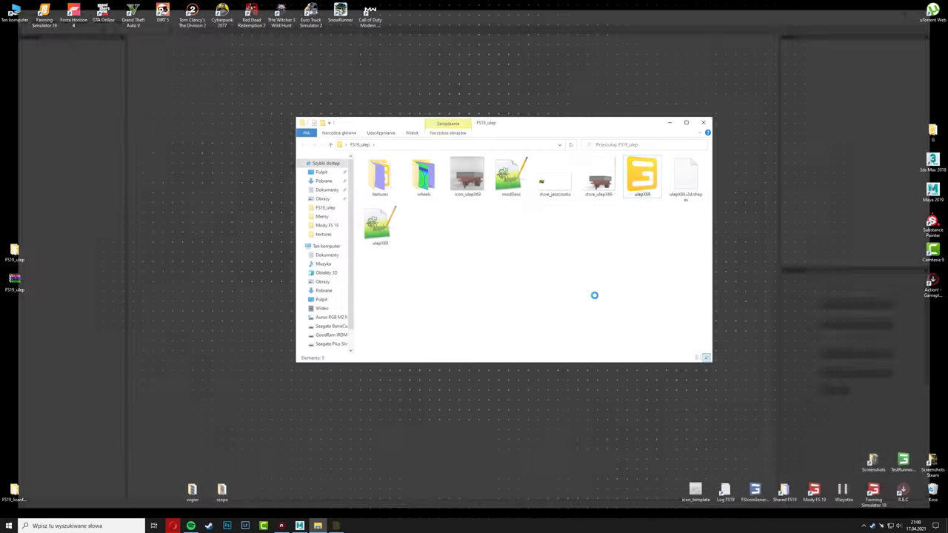
- Select the blotnikMetal mudguards inside the rama / rama_gora hierarchy of the trailer
scroll(493, 227, "up", 5)
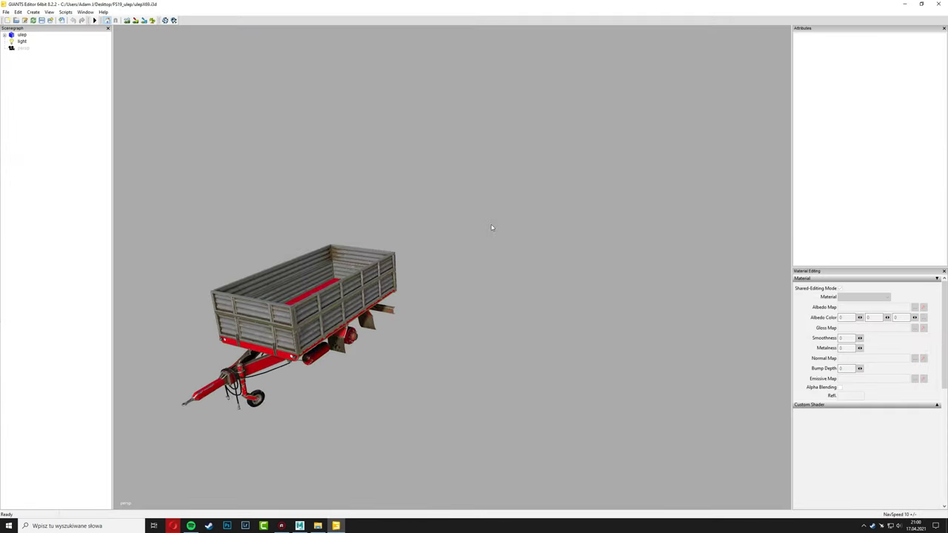
scroll(361, 368, "up", 3)
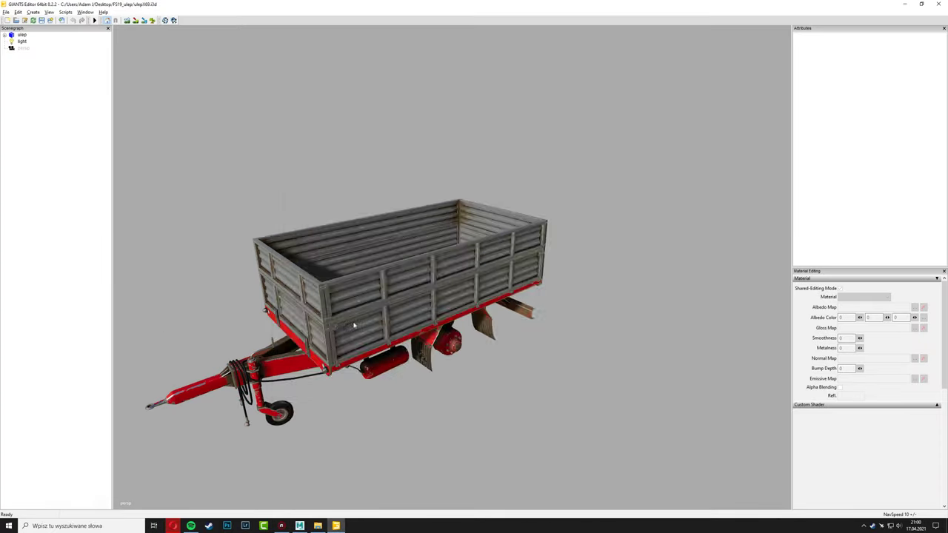
middle_click_drag(354, 326, 451, 313)
scroll(415, 319, "up", 5)
scroll(451, 313, "up", 2)
left_click(438, 299)
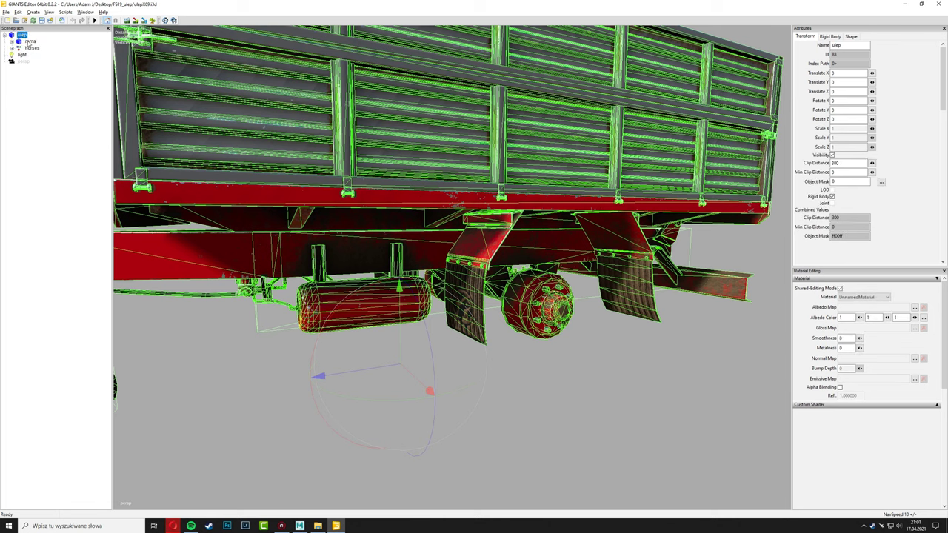
left_click(31, 48)
left_click(30, 42)
left_click(27, 46)
left_click(43, 55)
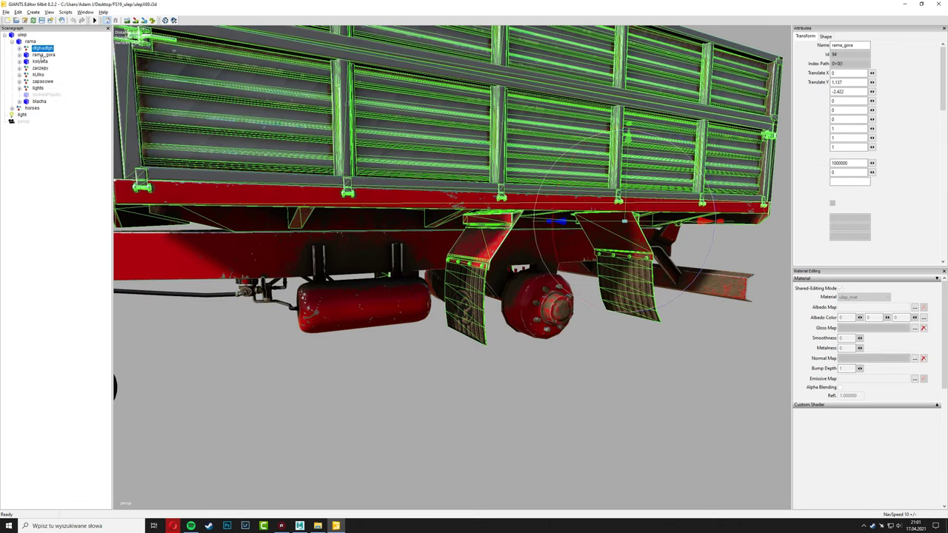
left_click(43, 61)
left_click(51, 88)
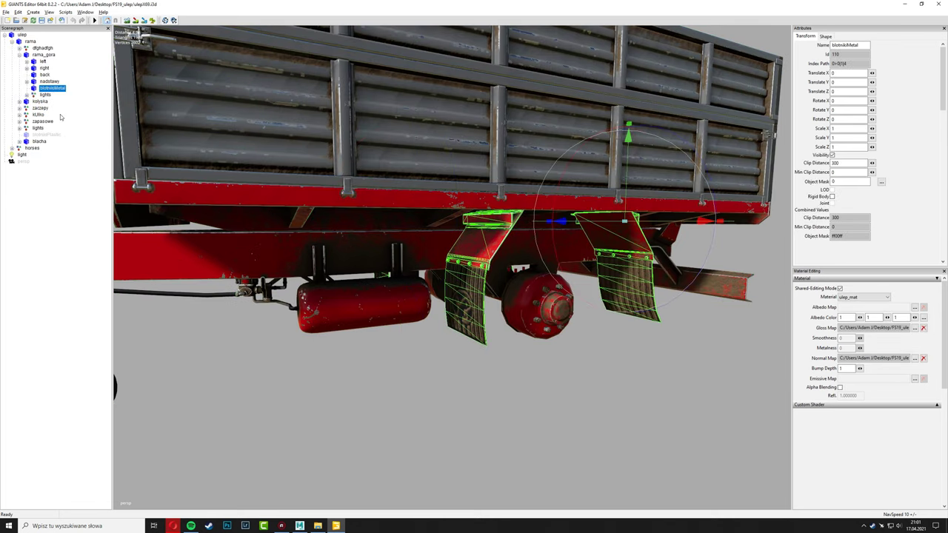
- Duplicate the mudguards and export the copy as Wavefront OBJ named 1 to the Desktop
key("ctrl+c")
key("ctrl+v")
key("f")
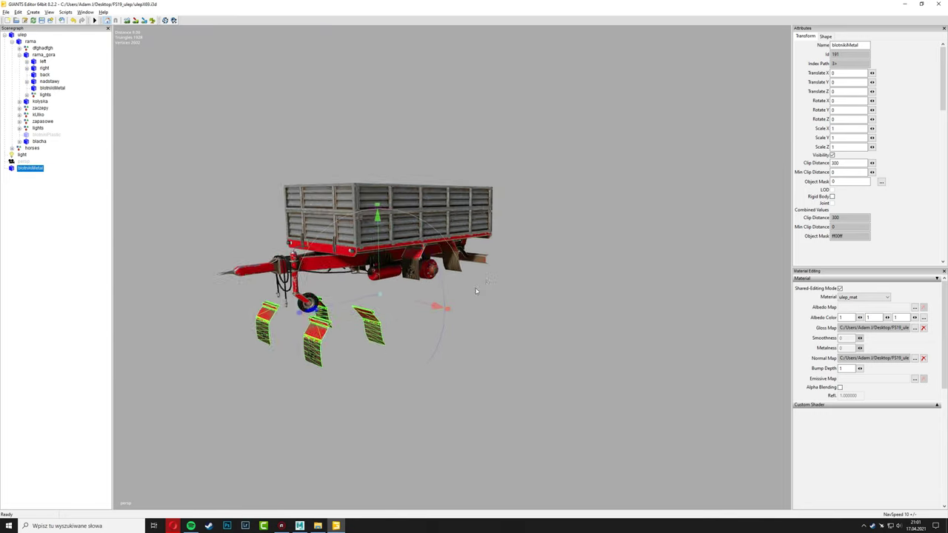
scroll(472, 286, "down", 3)
scroll(472, 287, "down", 2)
left_click(6, 12)
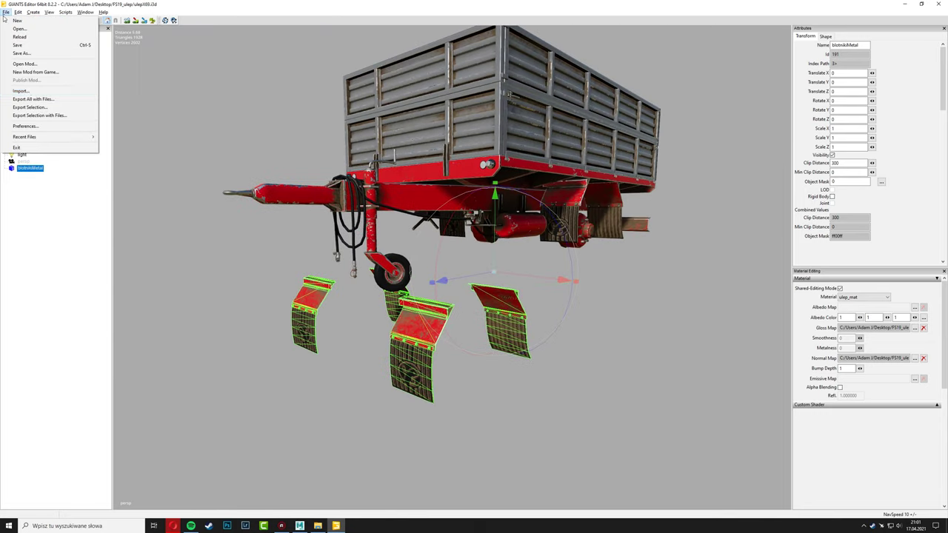
left_click(75, 136)
type("1")
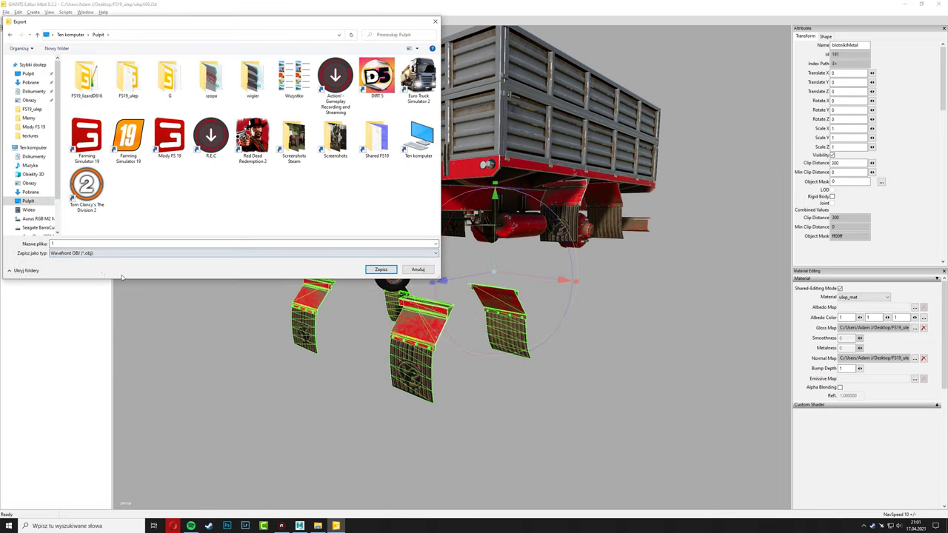
left_click(381, 270)
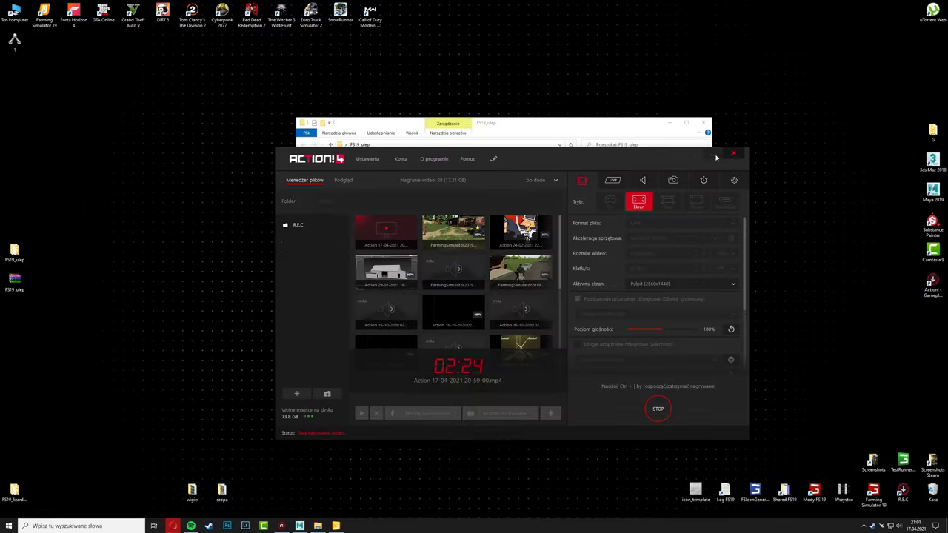
left_click(716, 158)
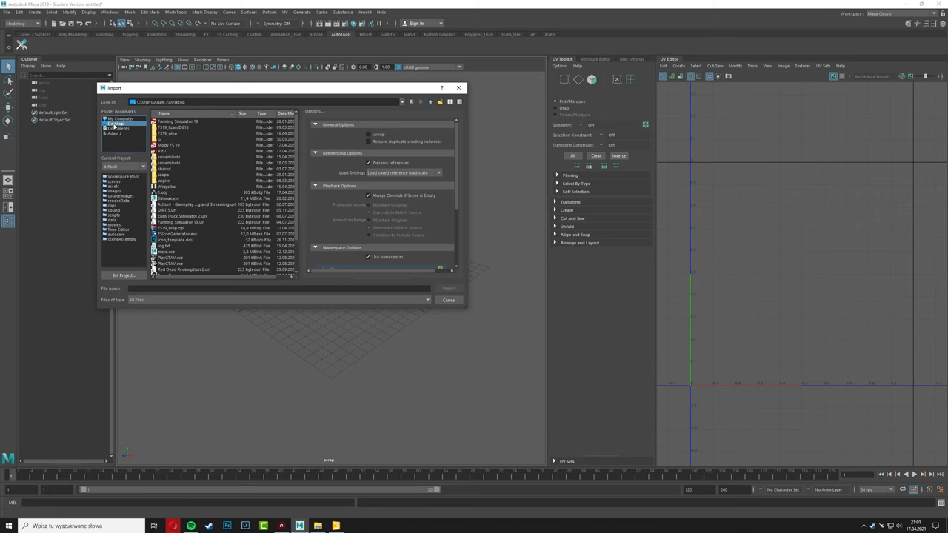
- Import the 1.obj mudguard mesh into Maya, switch to the Rigging menu set, and close the UV Editor
double_click(169, 197)
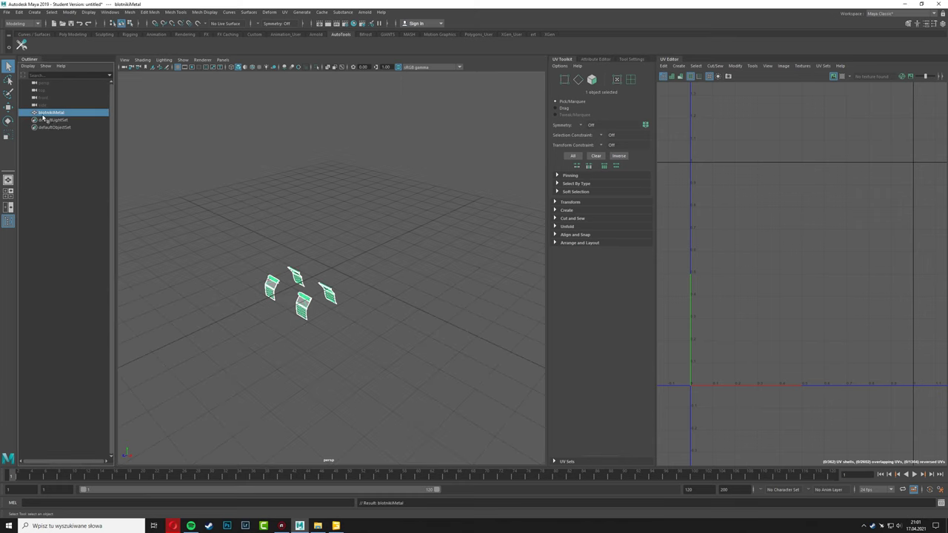
key("F3")
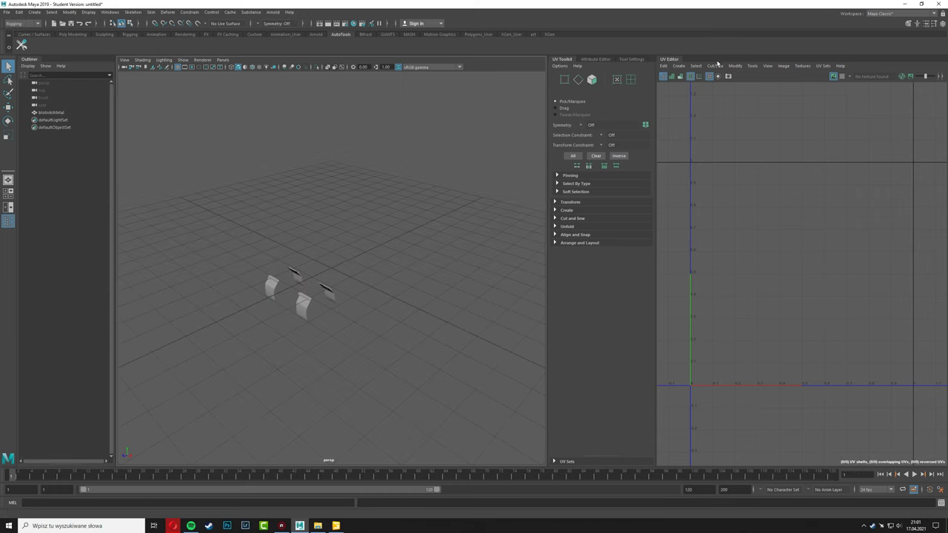
left_click_drag(672, 62, 697, 123)
left_click(770, 103)
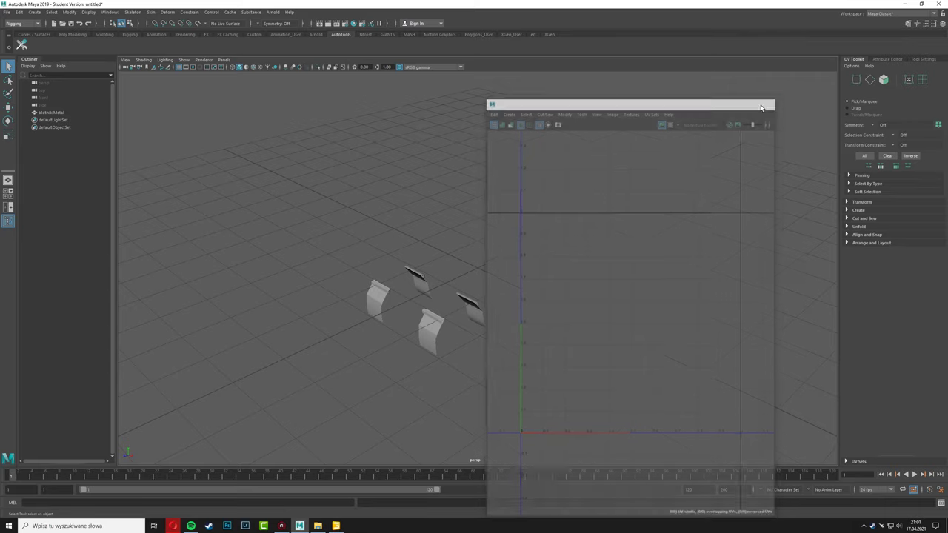
- Select the imported mudguard mesh and start the Skeleton > Create Joints tool
scroll(428, 353, "up", 5)
left_click(507, 212)
mouse_move(506, 211)
left_mouse_down("alt")
mouse_move(482, 299)
mouse_move(442, 317)
mouse_move(453, 322)
mouse_move(443, 334)
mouse_move(454, 323)
left_mouse_up("alt")
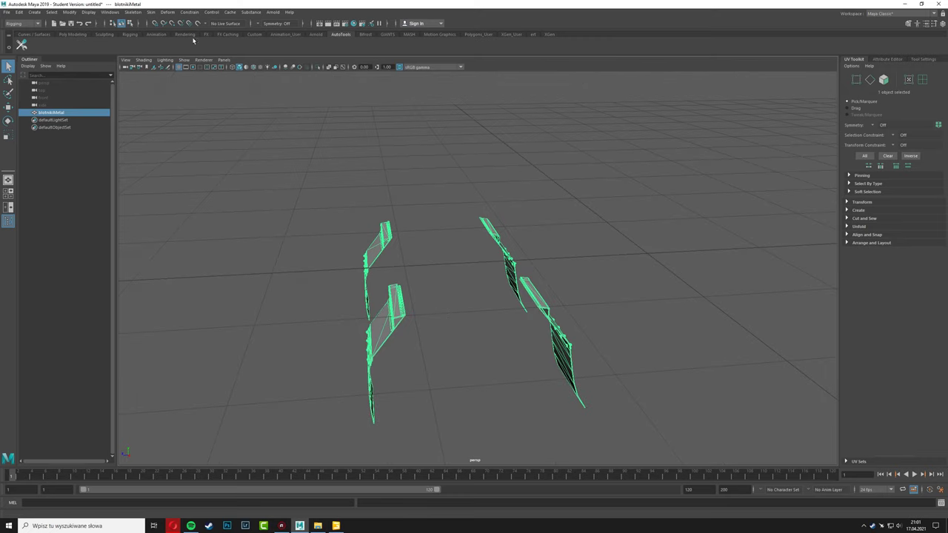
left_click(157, 13)
left_click(144, 25)
- Place two joints beside the mudguards and zero joint1's translate and joint orient values
left_click(650, 254)
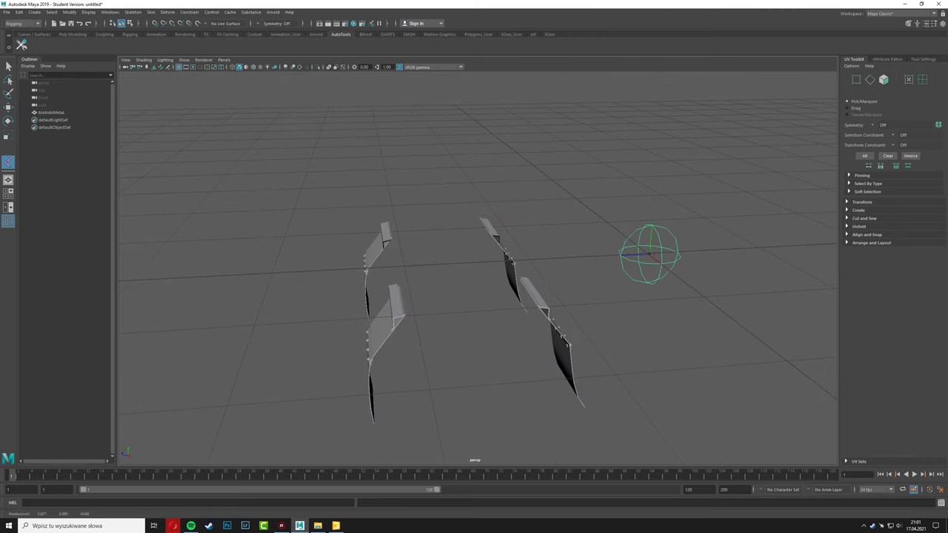
left_click(447, 288)
key("w")
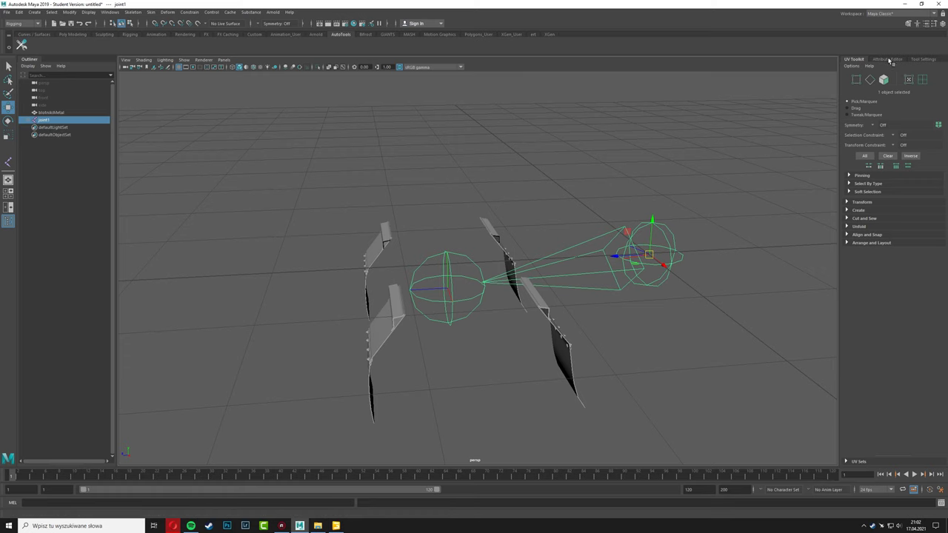
key("ctrl+a")
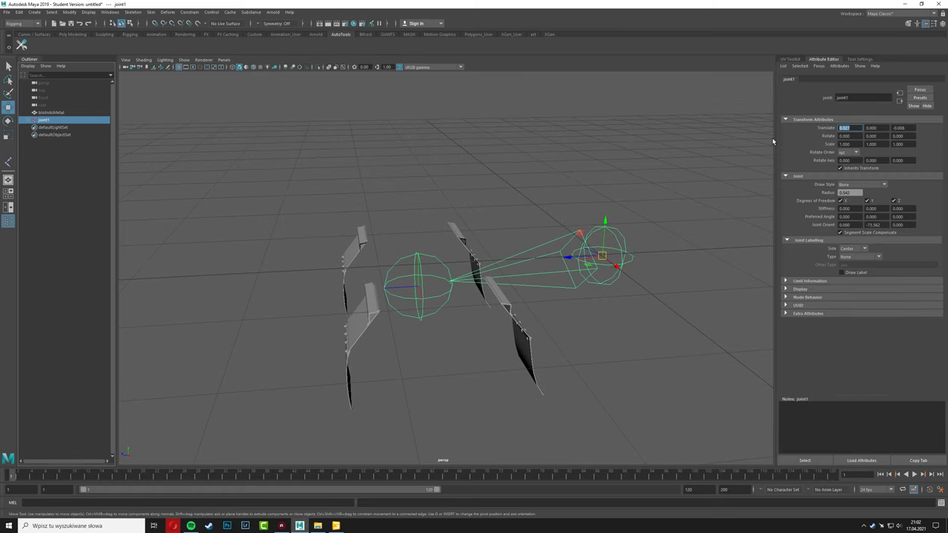
type("0")
key("Tab")
key("Tab")
type("0")
key("Return")
type("0")
key("Return")
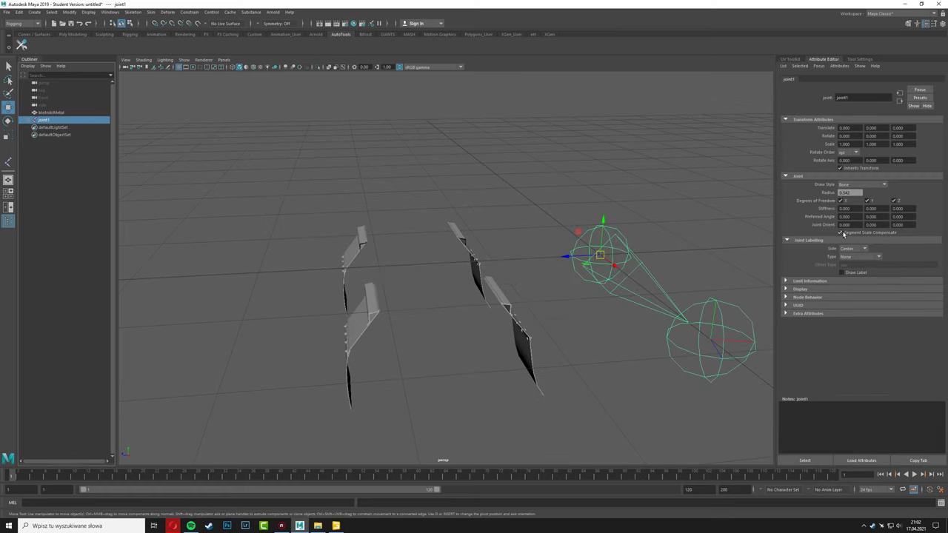
- Zero the child joint ref's translate and joint orient values
left_click(29, 121)
left_click(46, 127)
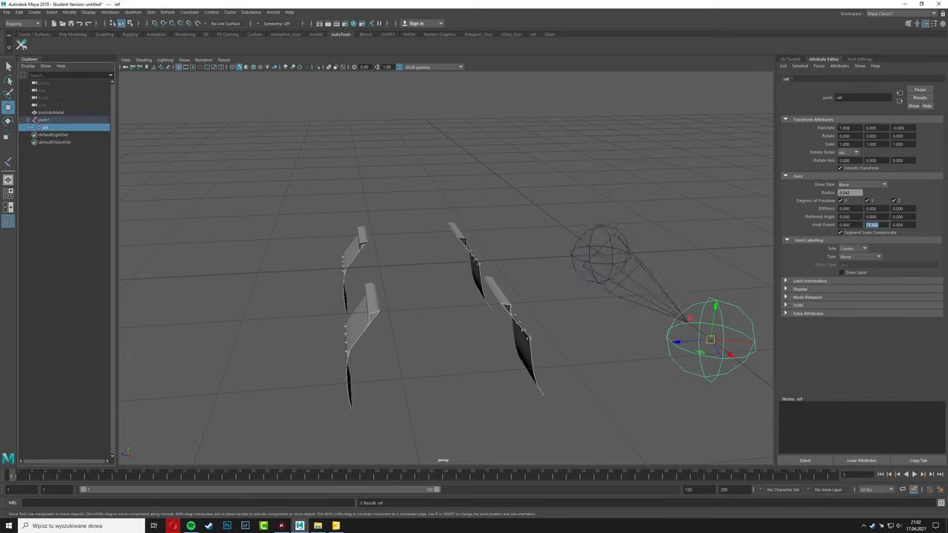
key("Return")
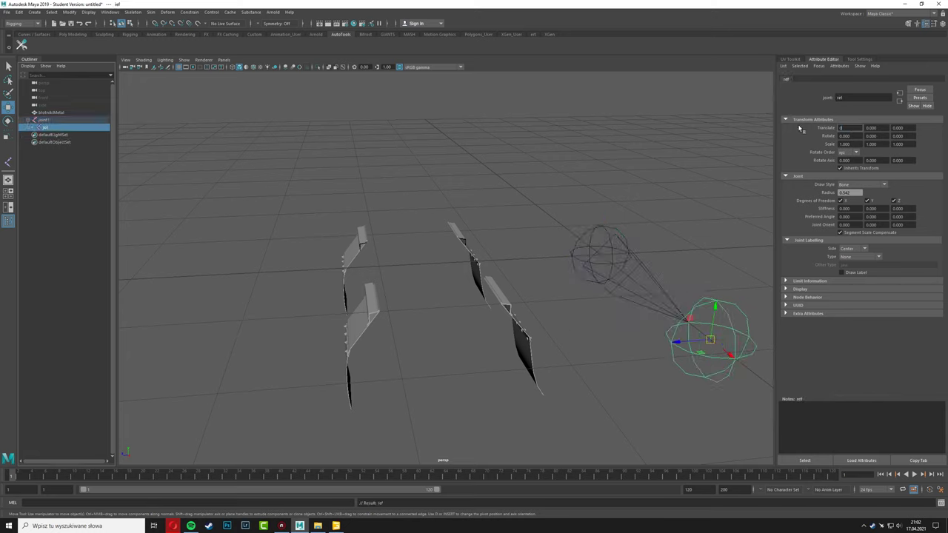
key("Return")
key("space")
key("space")
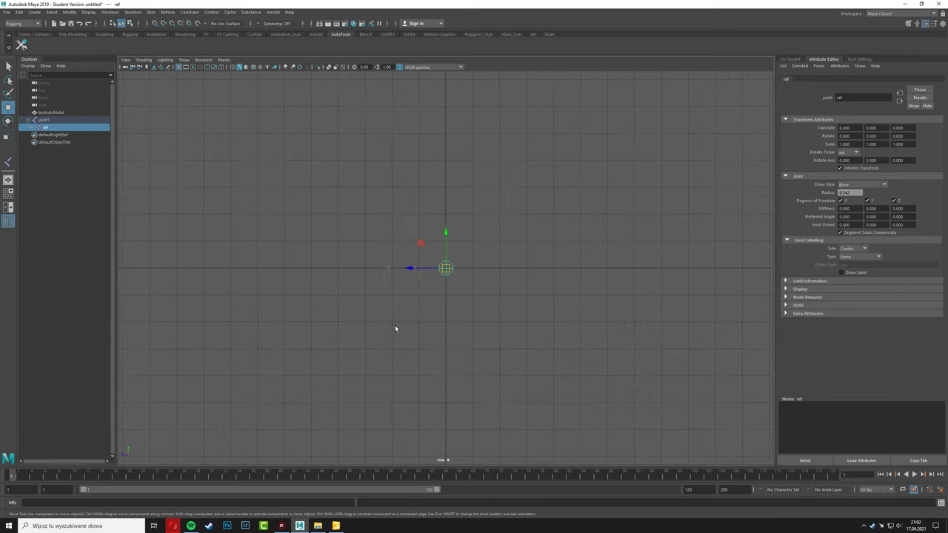
- Move the ref joint lower down between the mudguards in the side view
middle_click_drag(494, 285, 567, 290, "alt")
scroll(568, 290, "up", 3)
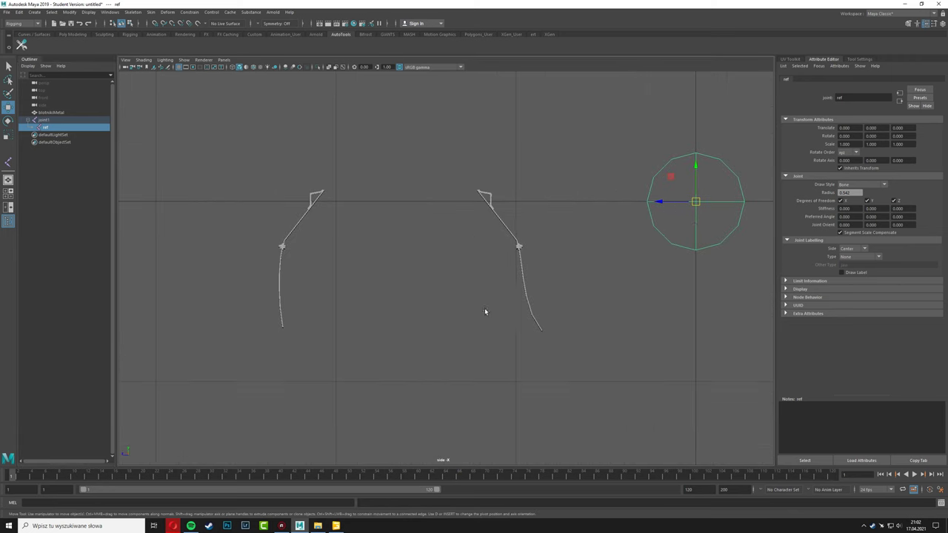
left_click_drag(694, 201, 398, 334)
mouse_move(413, 265)
middle_mouse_down("alt")
mouse_move(479, 364)
mouse_move(383, 289)
middle_mouse_up("alt")
- Bind the mudguard mesh's skin to joint1 and ref
left_click(28, 119)
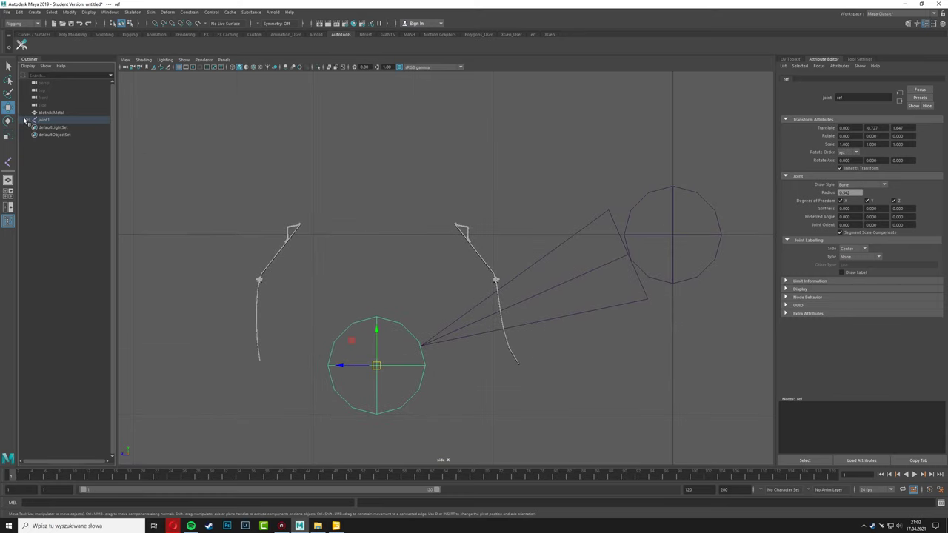
left_click(50, 112)
left_click(150, 13)
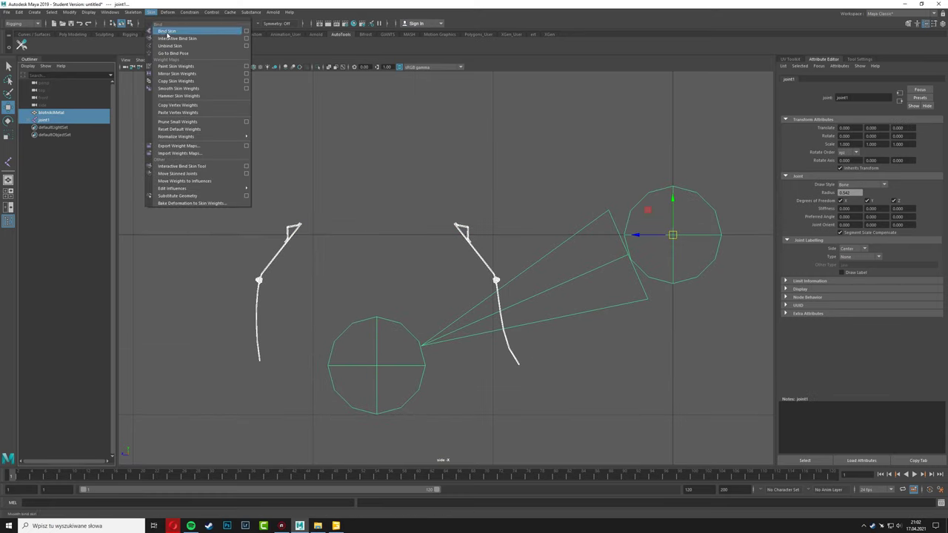
left_click(165, 36)
left_click(74, 152)
- Start Paint Skin Weights on the mudguard mesh with ref as the influence
left_click(53, 111)
left_click(150, 12)
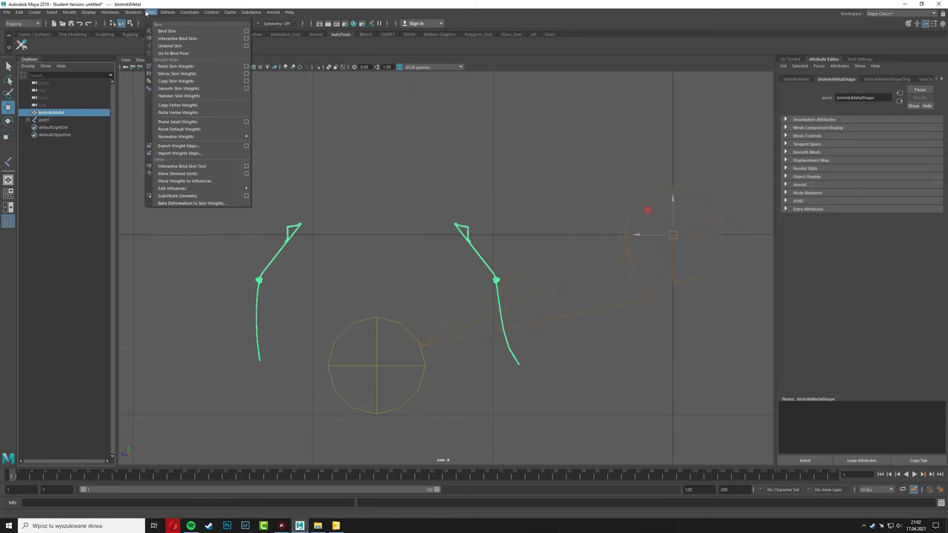
left_click(192, 68)
left_click(858, 59)
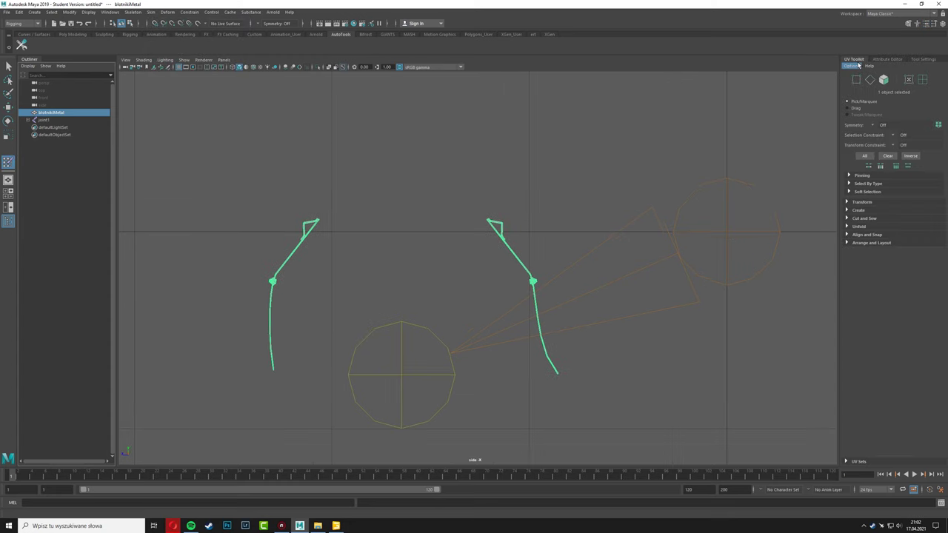
left_click(823, 125)
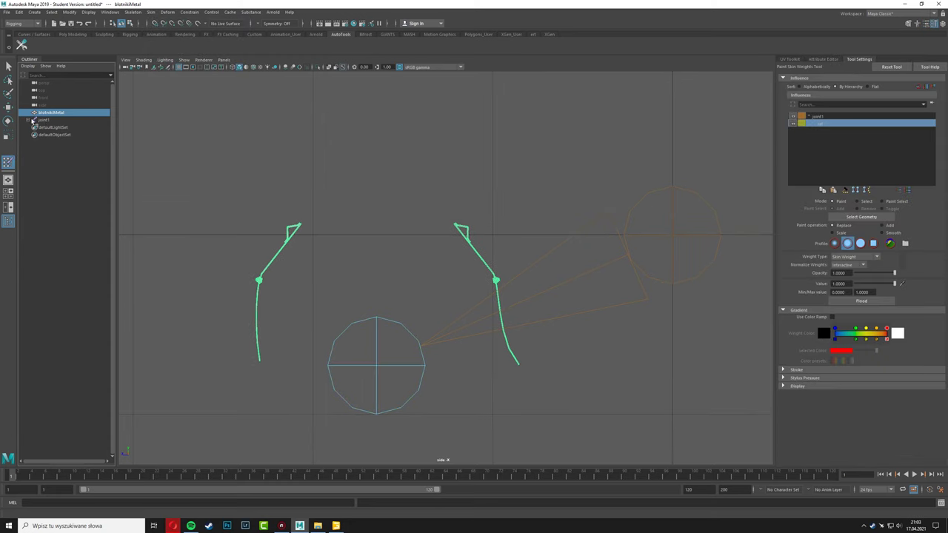
- Test-move the ref joint to preview the mudguard deformation, then undo it
left_click(46, 127)
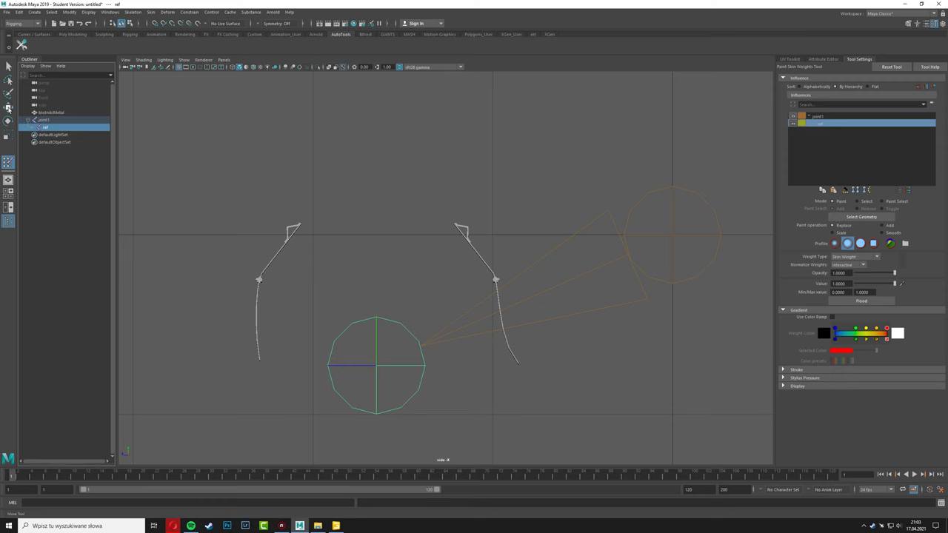
left_click(8, 107)
mouse_move(359, 366)
left_mouse_down()
mouse_move(536, 381)
mouse_move(329, 377)
left_mouse_up()
key("ctrl+z")
key("space")
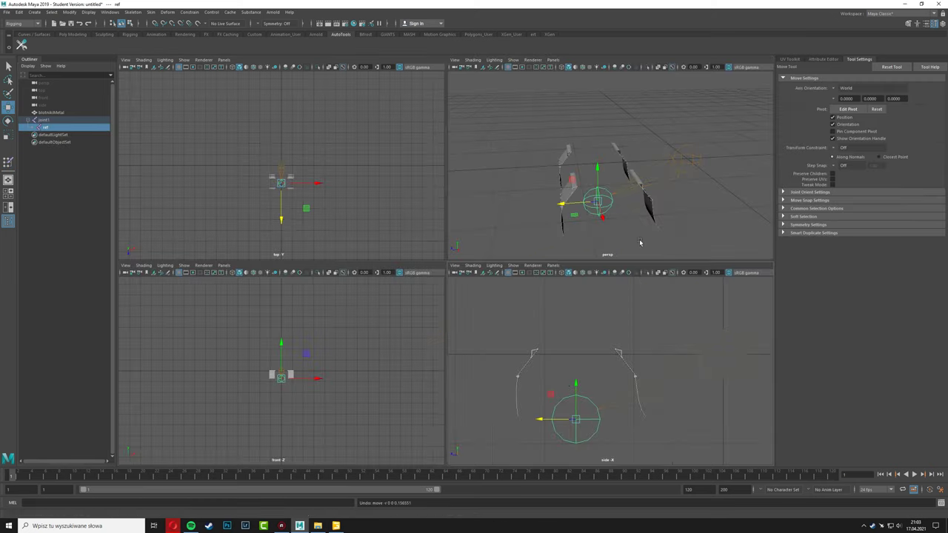
key("space")
mouse_move(640, 242)
left_mouse_down("alt")
mouse_move(323, 326)
mouse_move(417, 318)
left_mouse_up("alt")
- Switch weight painting to Select mode in the side view and pick the blotnikiMetal mudguard mesh
key("space")
key("space")
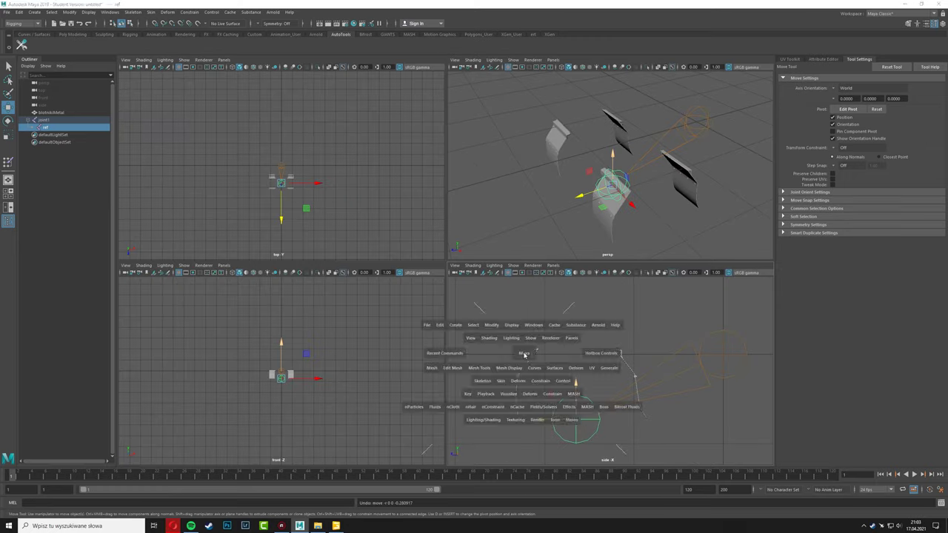
key("y")
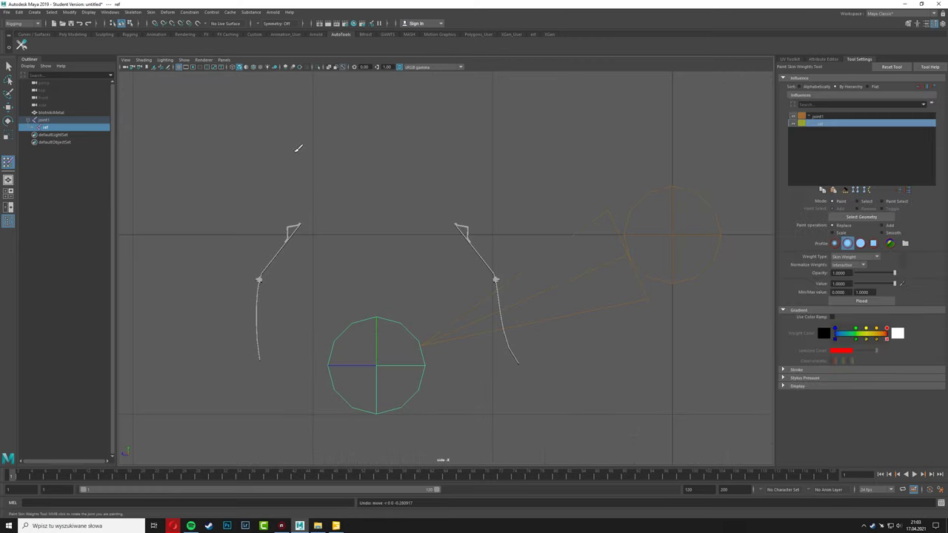
left_click(861, 202)
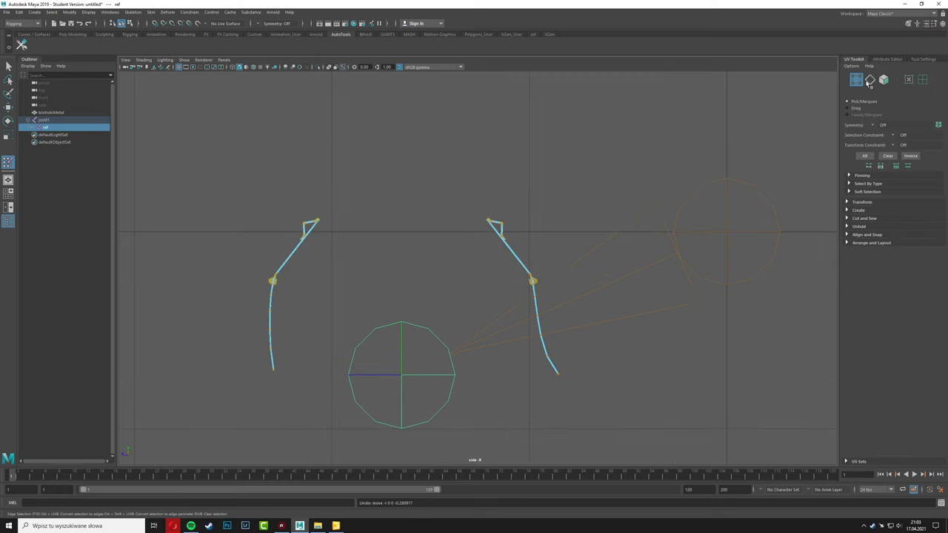
left_click(851, 230)
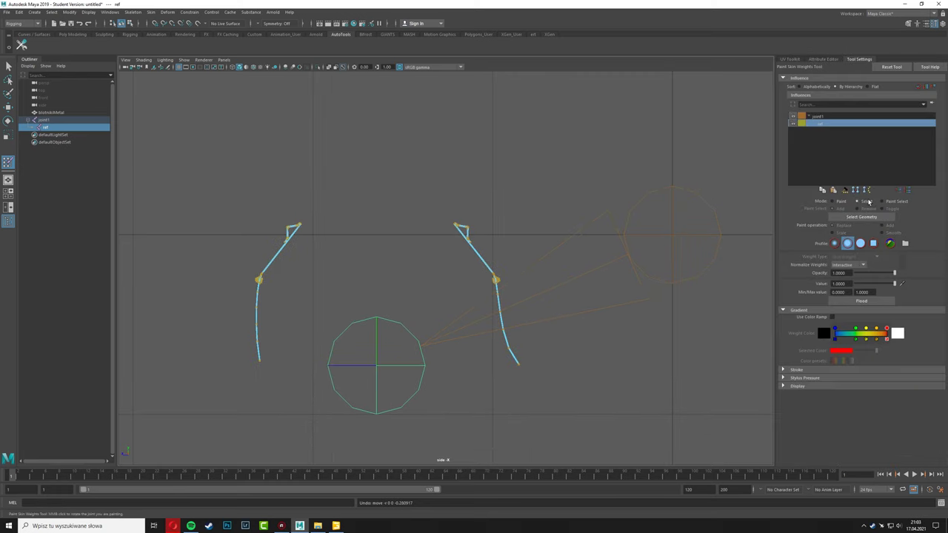
scroll(501, 364, "up", 2)
middle_click_drag(502, 364, 538, 341, "alt")
left_click_drag(205, 132, 607, 273)
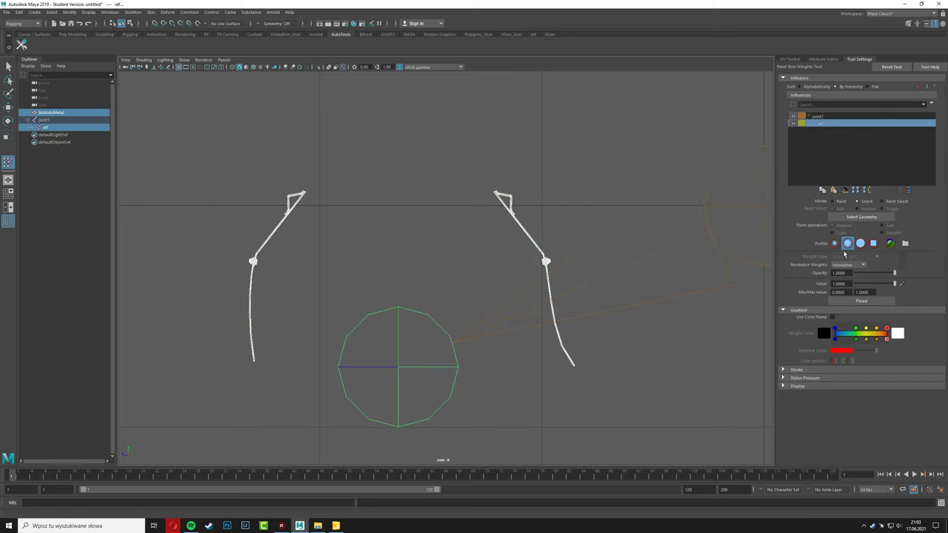
left_click(526, 236)
scroll(542, 205, "up", 2)
scroll(625, 141, "up", 1)
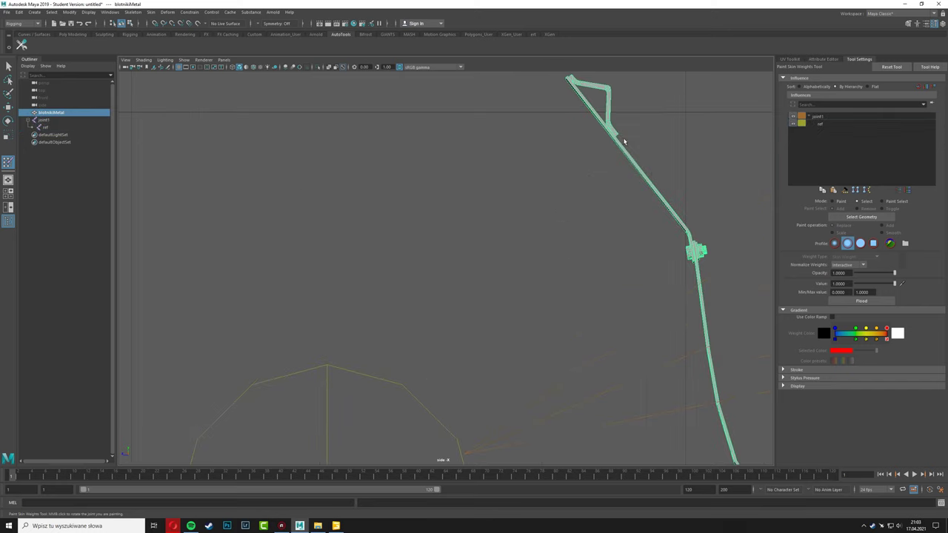
- Give the mudguards' upper vertices 0 ref weight and their tips full ref weight of 1
key("F8")
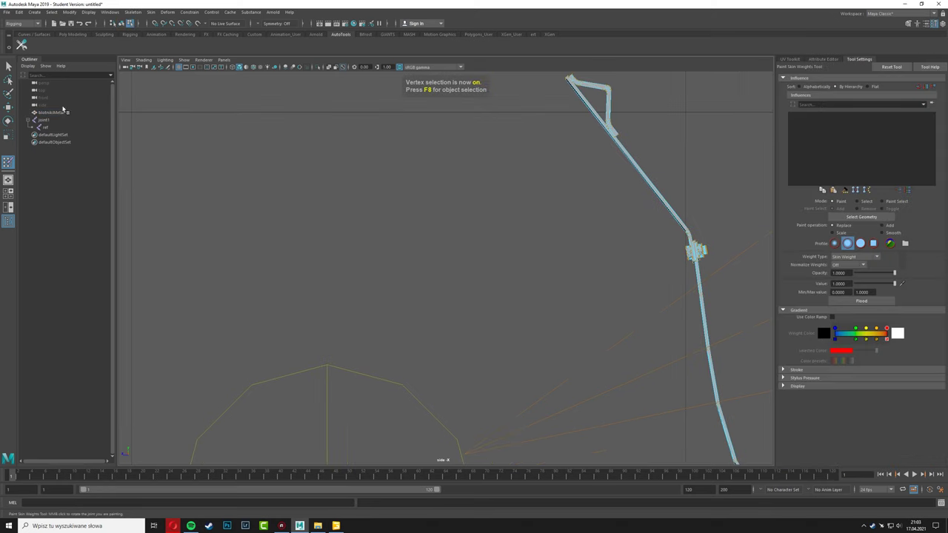
left_click(44, 128)
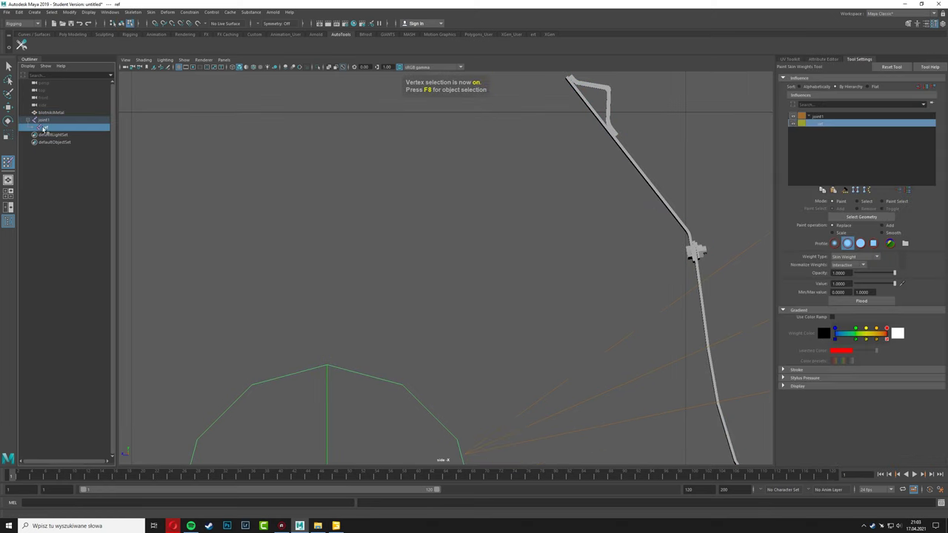
left_click(8, 162)
scroll(493, 271, "down", 5)
scroll(432, 267, "up", 3)
left_click_drag(246, 177, 569, 271)
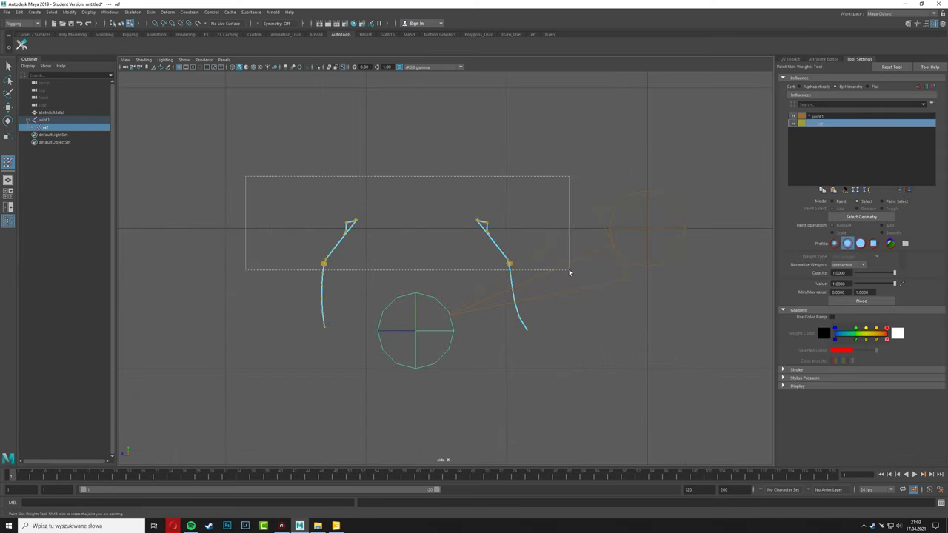
scroll(459, 262, "up", 2)
left_click(821, 125)
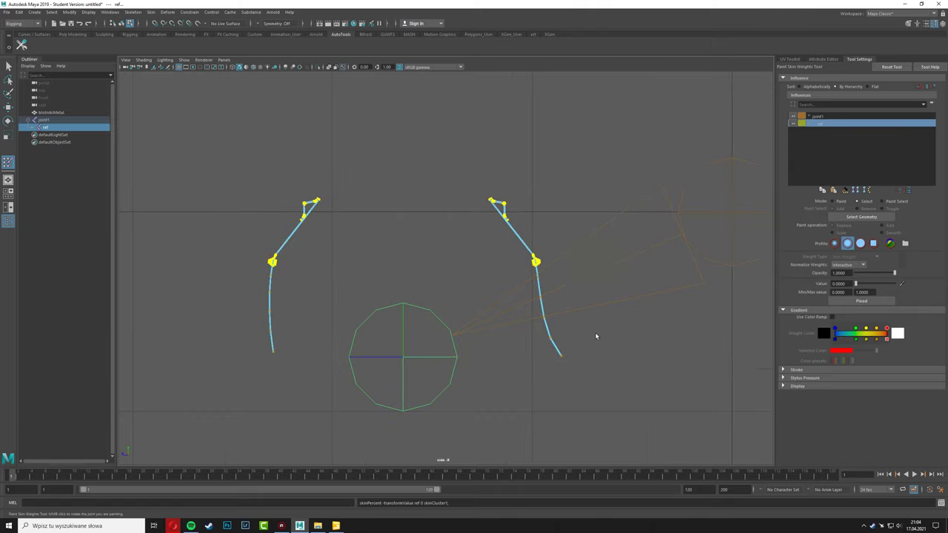
left_click_drag(258, 348, 401, 369)
left_click_drag(855, 284, 869, 284)
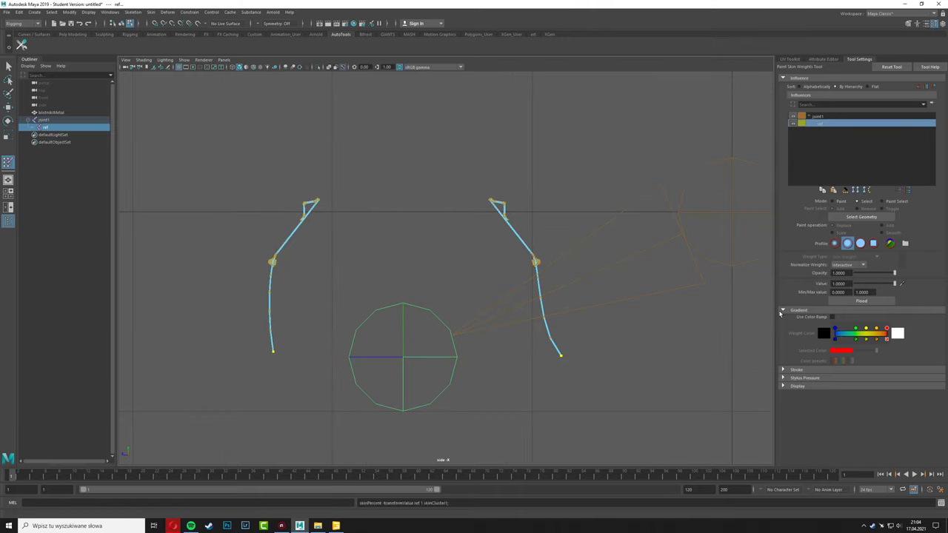
key("ctrl+z")
- Move the ref joint to translate Z 1.412 to test the mudguard bend
left_click(7, 107)
left_click(45, 127)
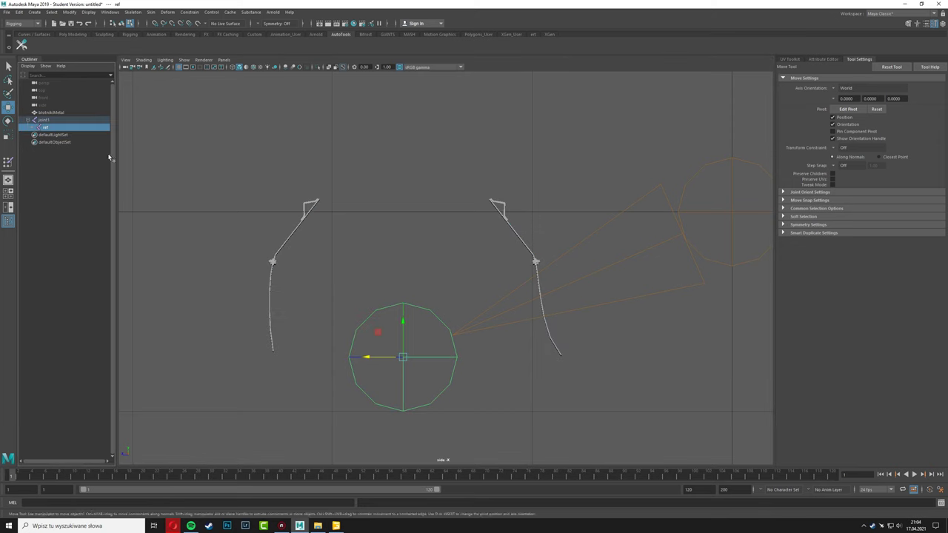
left_click(822, 59)
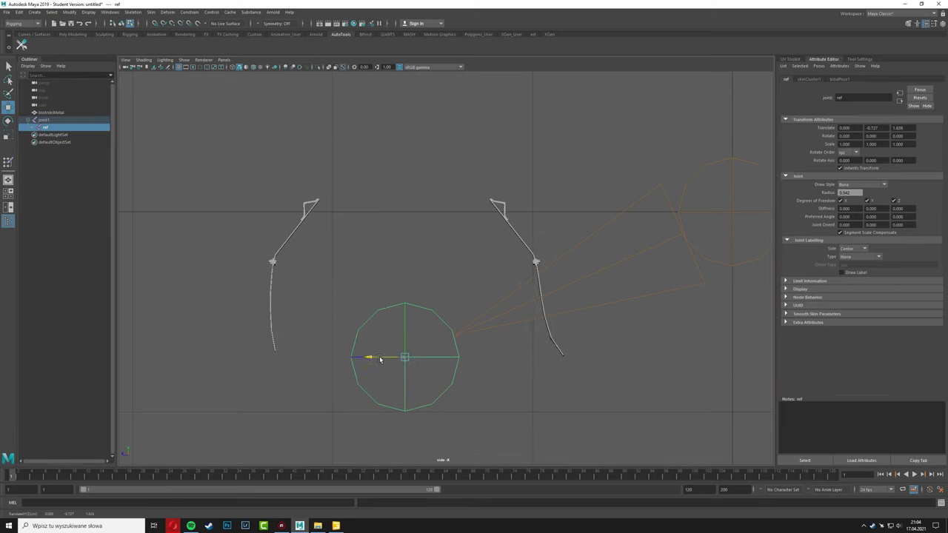
key("ctrl+z")
left_click_drag(375, 364, 428, 363)
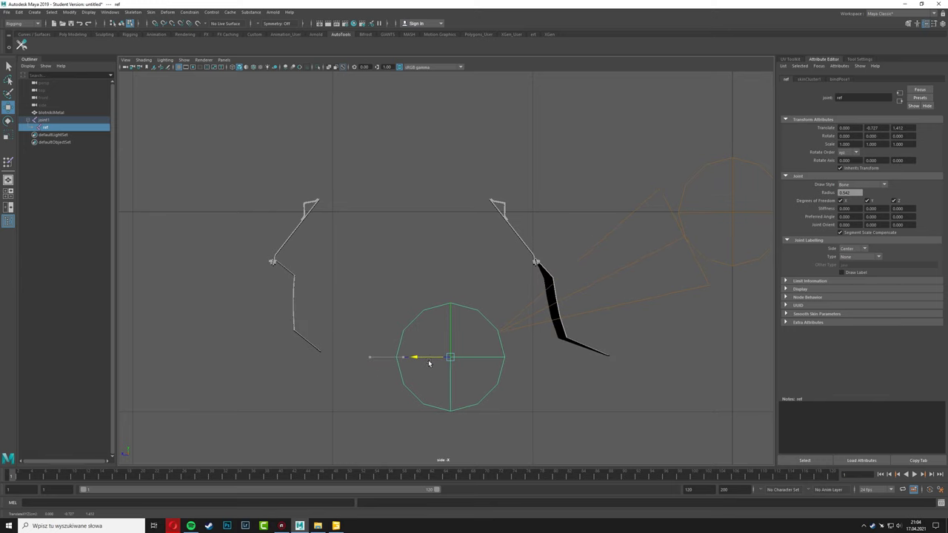
double_click(7, 108)
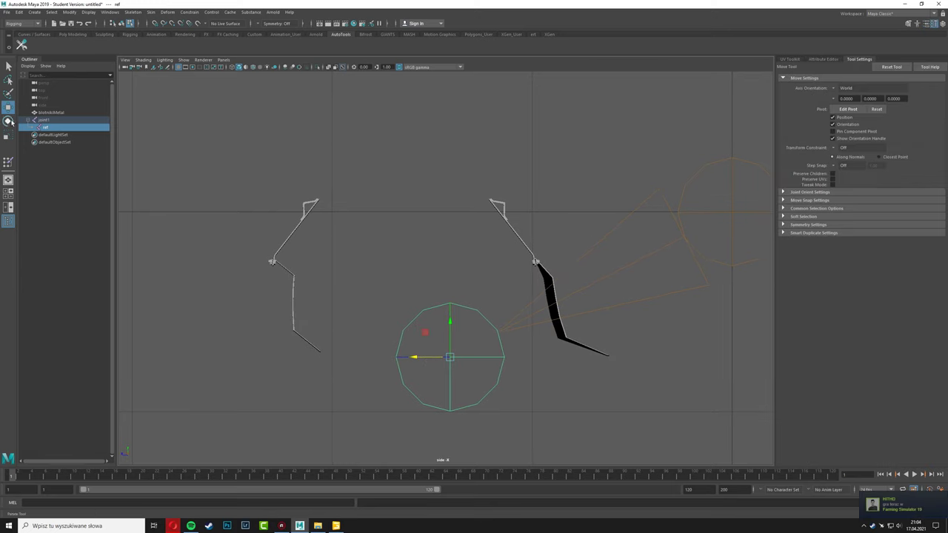
left_click(8, 161)
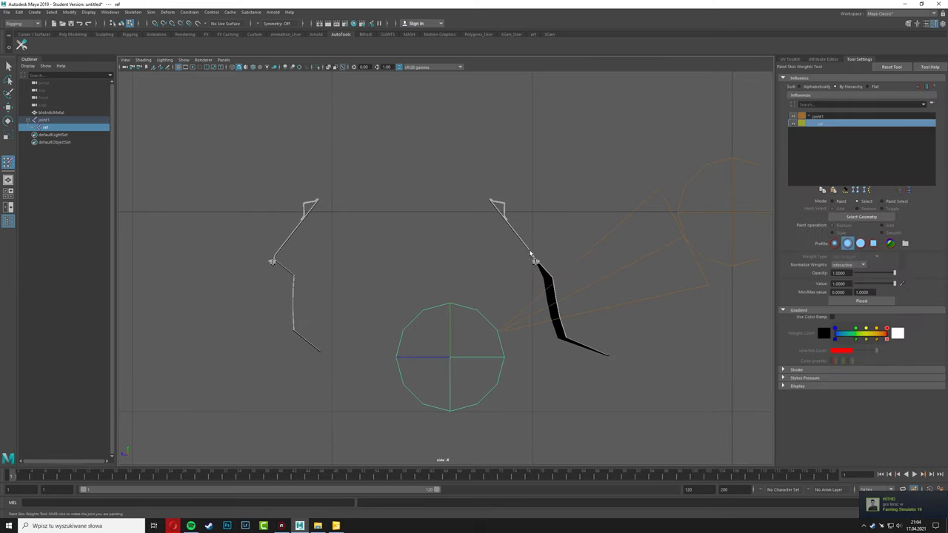
- Give a vertex row on the mudguard legs an intermediate ref weight of about 0.64
scroll(522, 289, "up", 3)
scroll(482, 315, "up", 3)
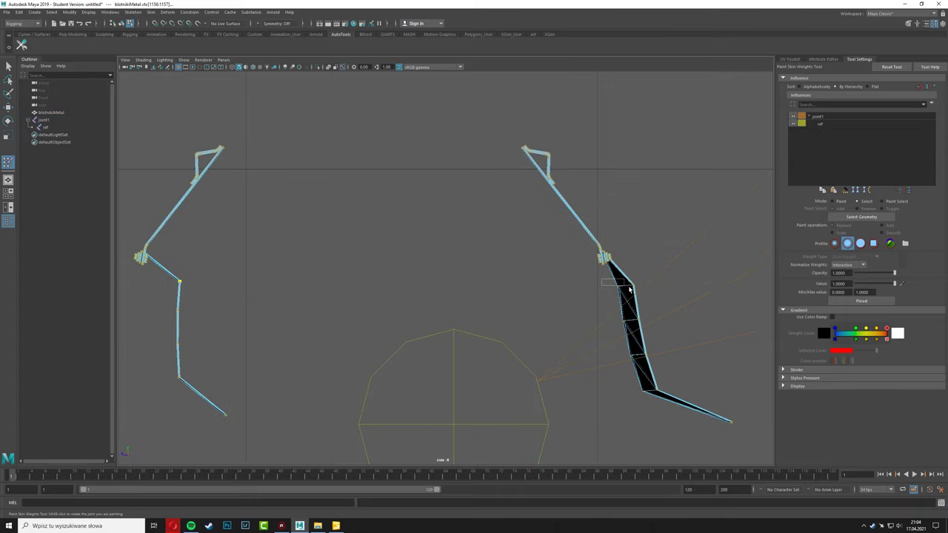
left_click(825, 129)
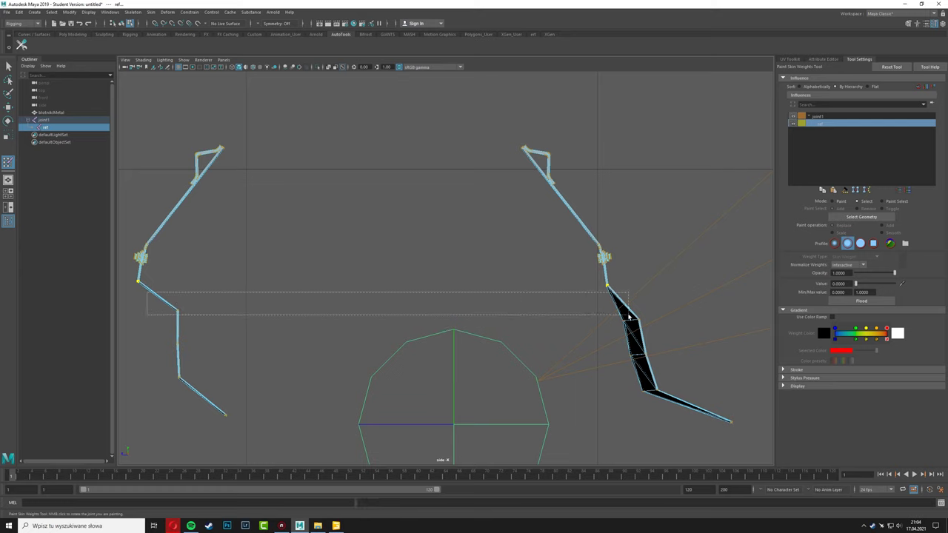
mouse_move(855, 284)
left_mouse_down()
mouse_move(871, 285)
mouse_move(860, 290)
left_mouse_up()
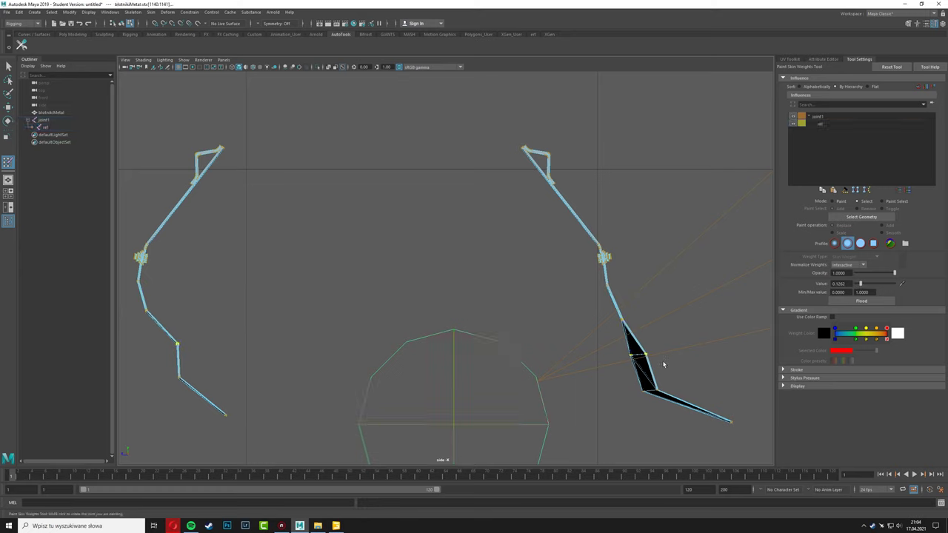
left_click_drag(861, 285, 871, 287)
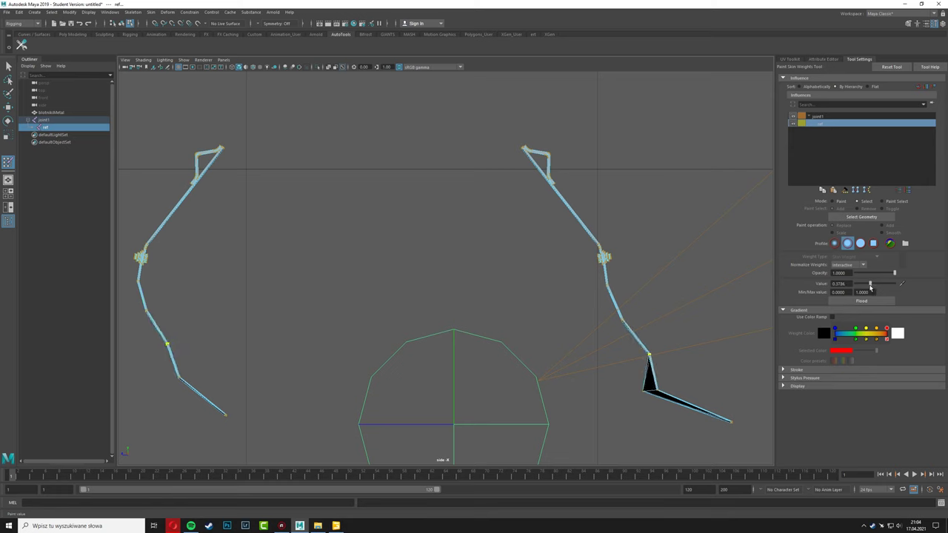
left_click(162, 372)
left_click(818, 123)
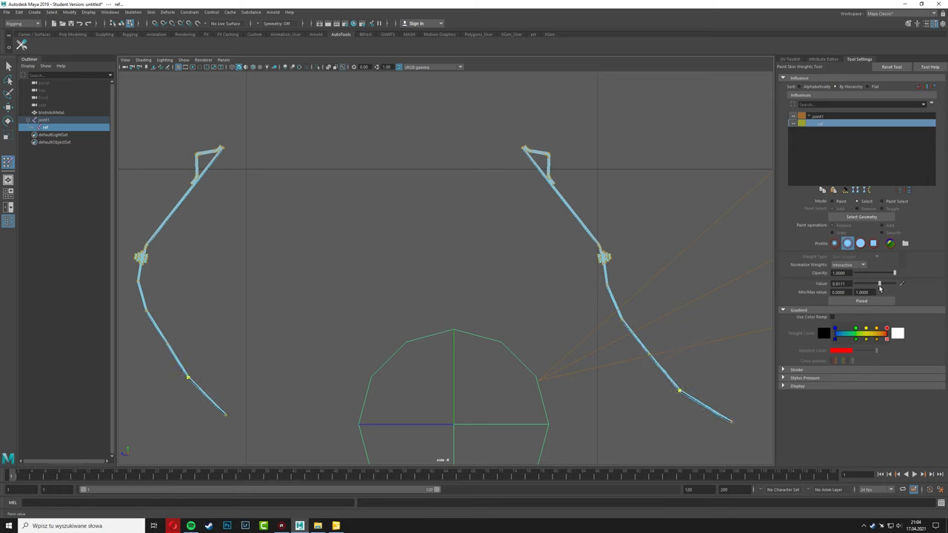
left_click_drag(870, 284, 881, 284)
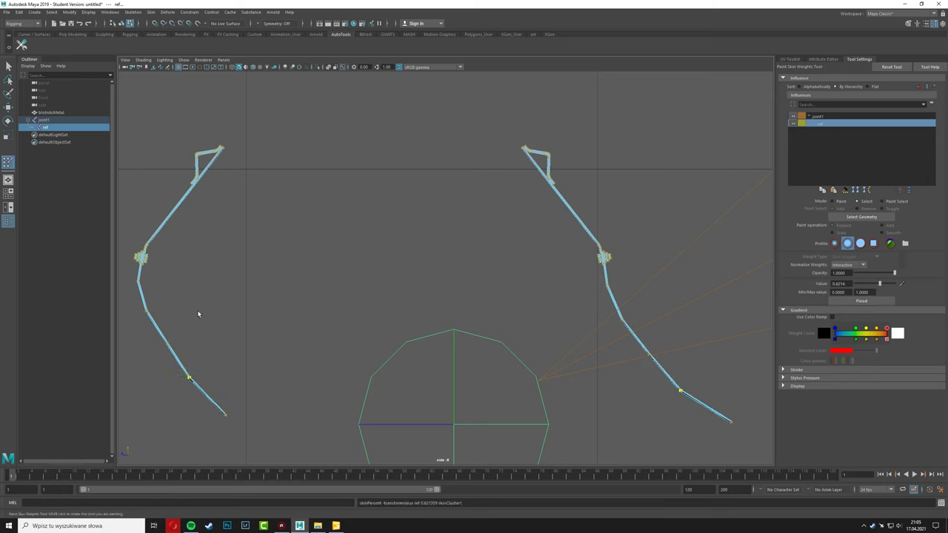
- Set a slightly lower ref weight on the next vertex row down the mudguard legs
left_click(645, 353)
left_click(827, 126)
left_click_drag(880, 284, 872, 285)
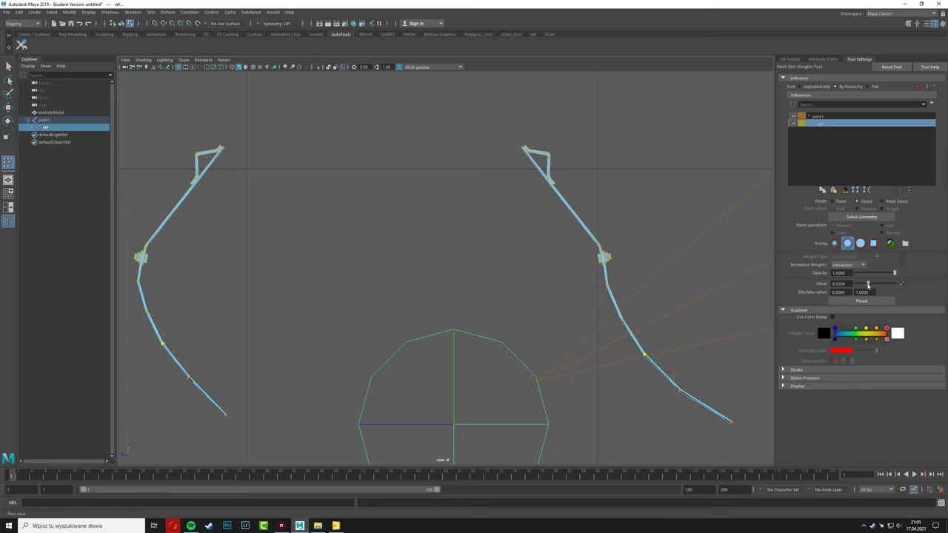
left_click(413, 293)
scroll(462, 294, "down", 5)
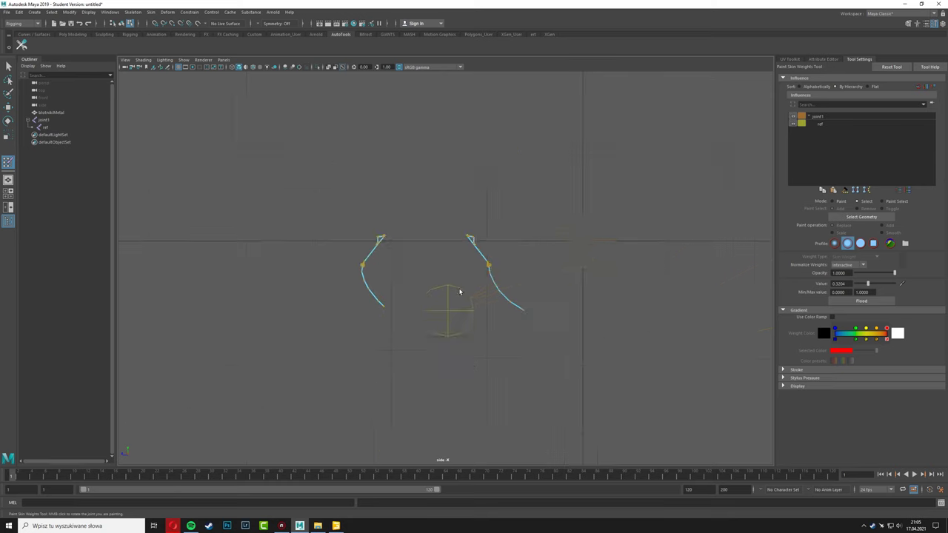
scroll(483, 334, "up", 3)
scroll(483, 335, "up", 1)
left_click(52, 129)
- Move the ref control back so the mudguards return to their unbent rest pose
key("w")
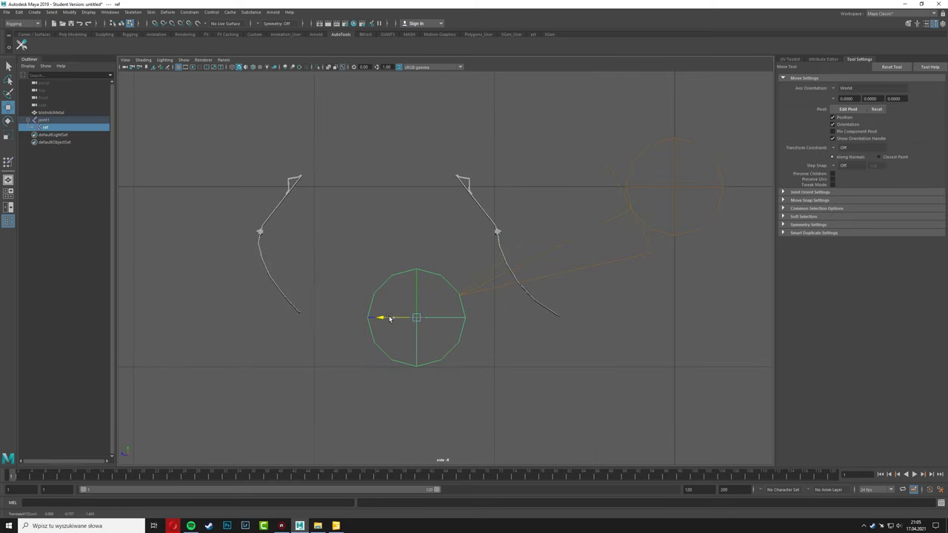
left_click_drag(381, 317, 306, 317)
key("space")
key("space")
mouse_move(618, 207)
left_mouse_down("alt")
mouse_move(373, 315)
mouse_move(440, 300)
mouse_move(334, 317)
mouse_move(511, 326)
mouse_move(466, 338)
mouse_move(492, 350)
left_mouse_up("alt")
- Rename joint1 to ref1 and its child joint ref to ref2
left_click(30, 121)
left_click(47, 121)
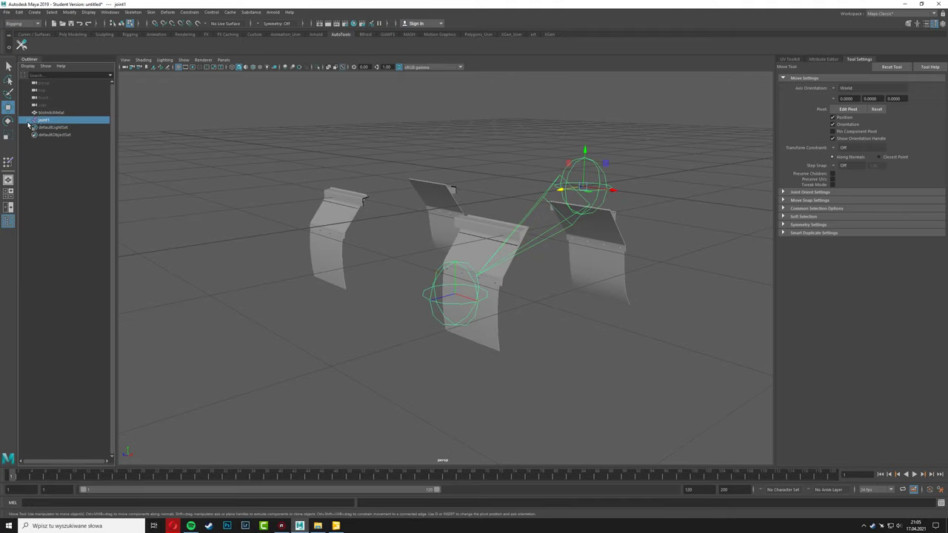
left_click(818, 60)
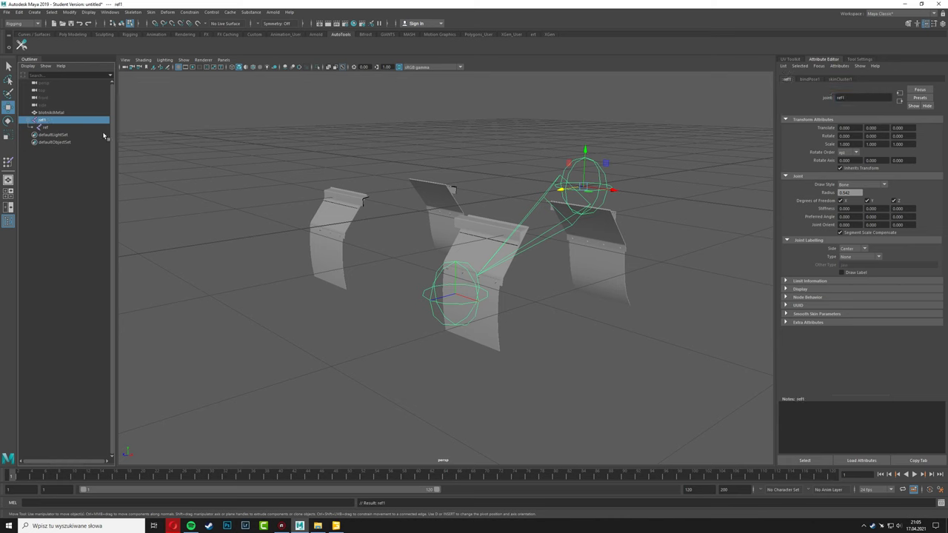
key("Down")
left_click_drag(589, 299, 538, 352, "alt")
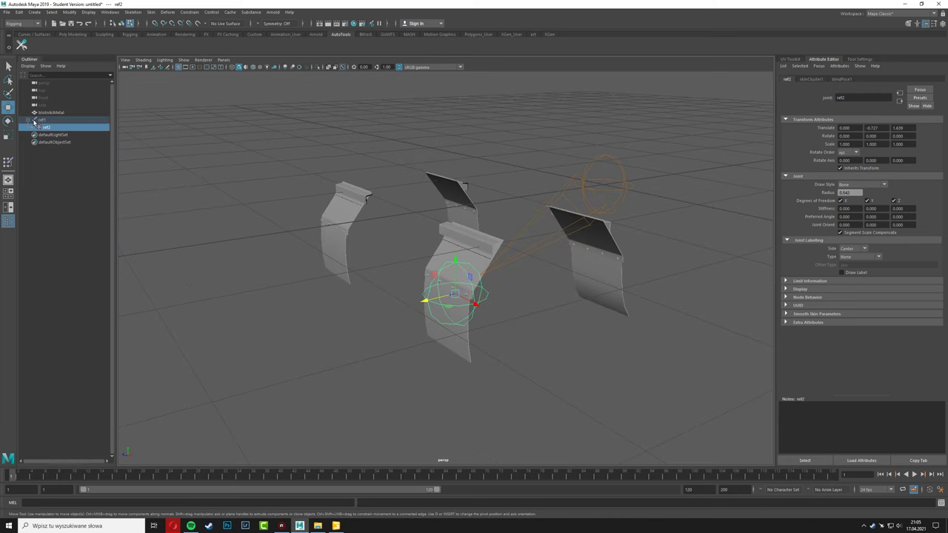
left_click(35, 120)
left_click(49, 113)
- Assign a new Blinn material to the mudguards
left_click(201, 258)
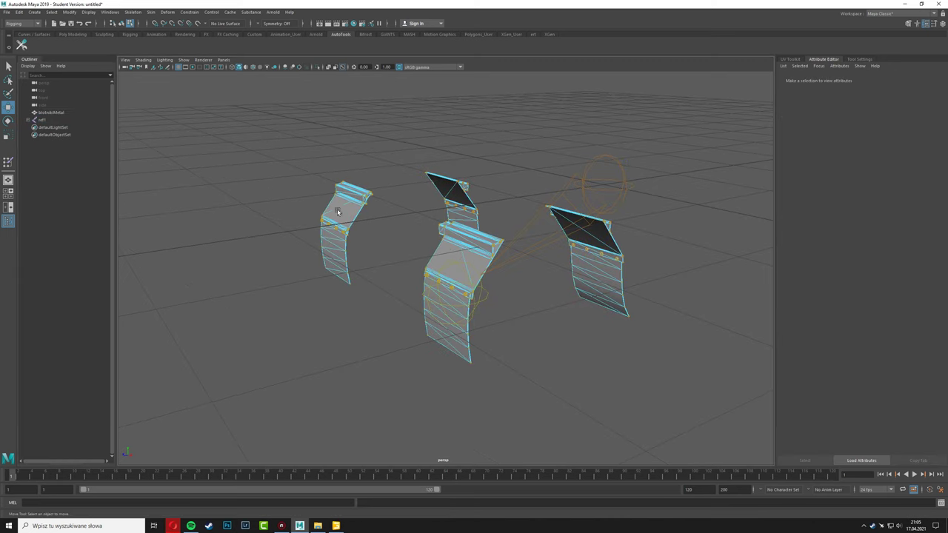
right_click_drag(335, 209, 338, 398)
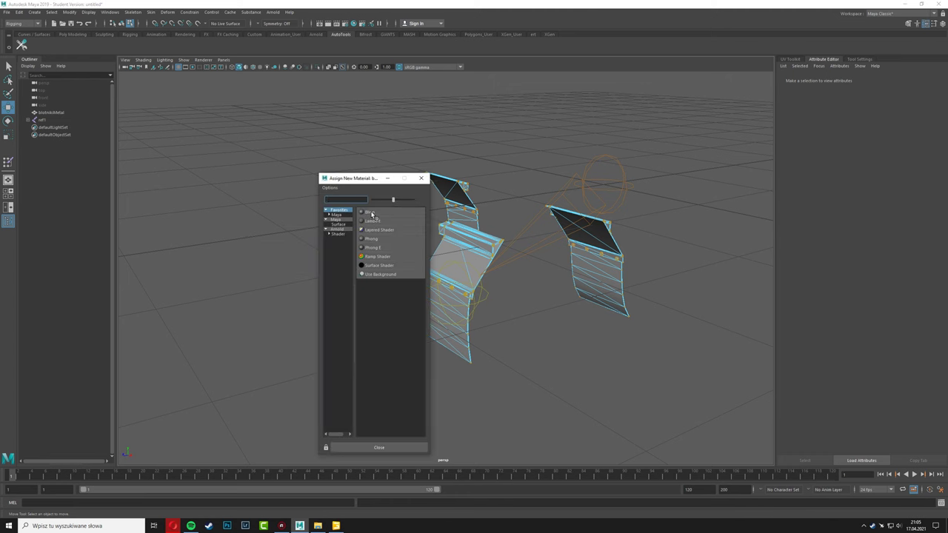
left_click(370, 212)
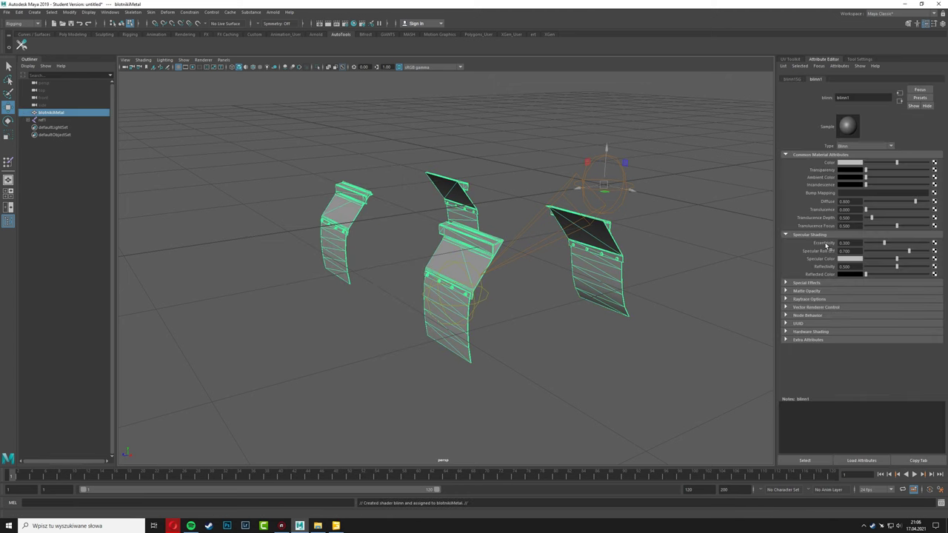
- Connect ulepX69_specular.dds to the Blinn's specular through a File node
left_click(935, 259)
left_click(398, 245)
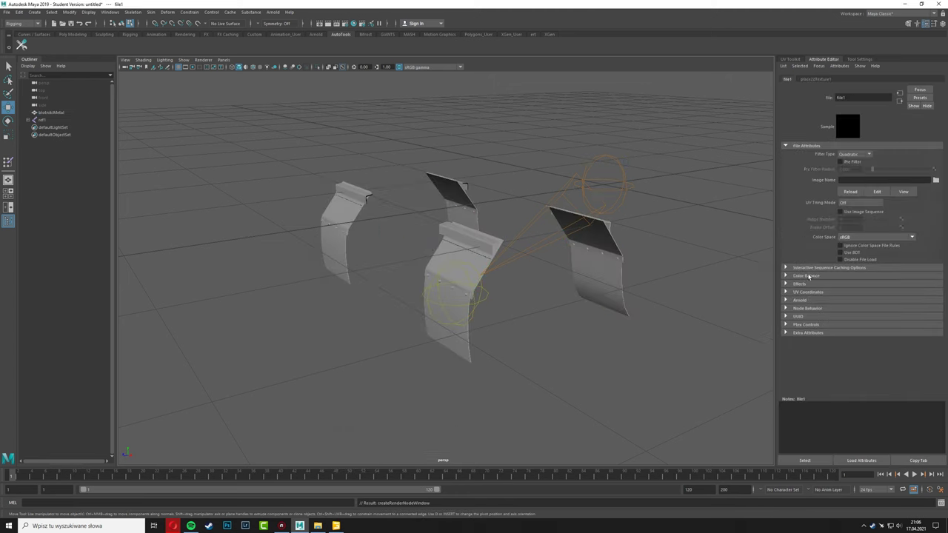
left_click(936, 180)
double_click(169, 129)
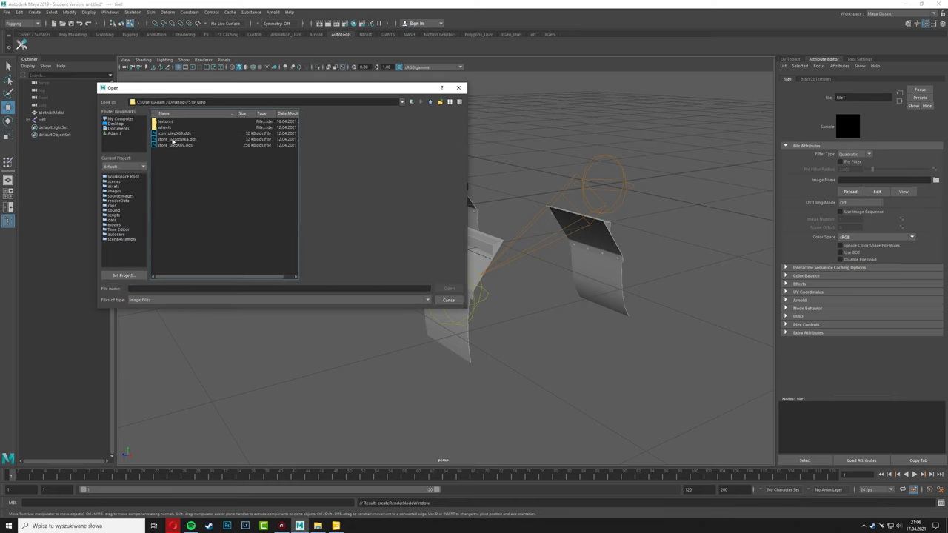
left_click(166, 122)
double_click(166, 122)
double_click(180, 146)
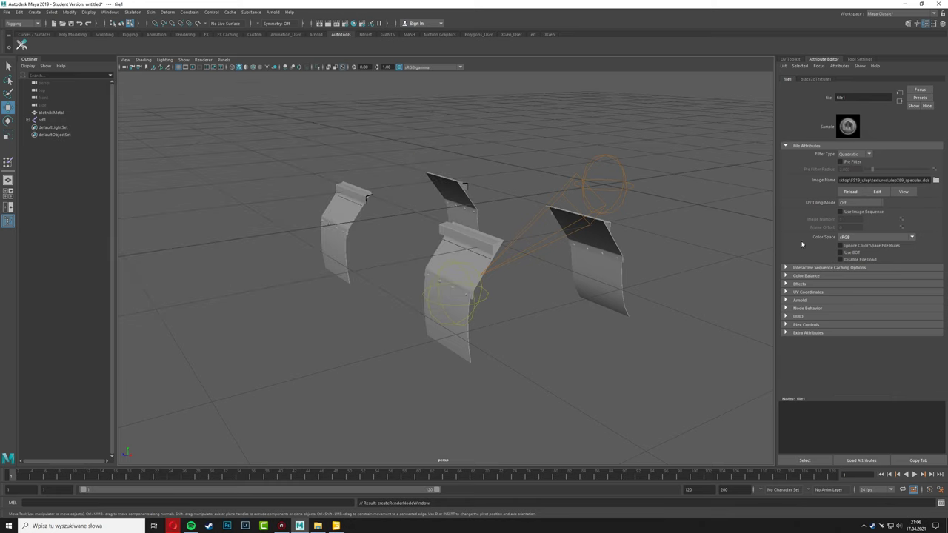
- Add a bump2d File texture using the ulepX69_normal.dds normal map
right_click_drag(453, 345, 475, 507)
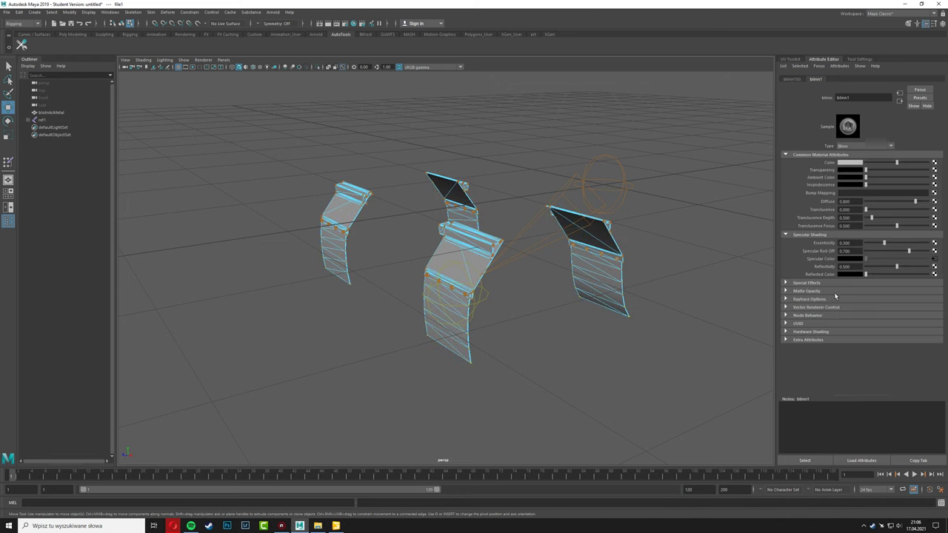
left_click(935, 193)
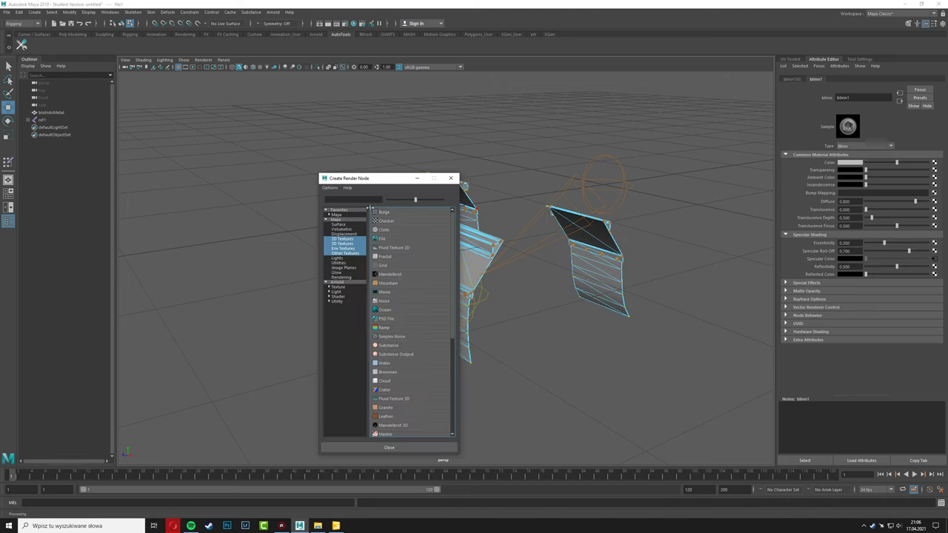
left_click(384, 239)
left_click(935, 163)
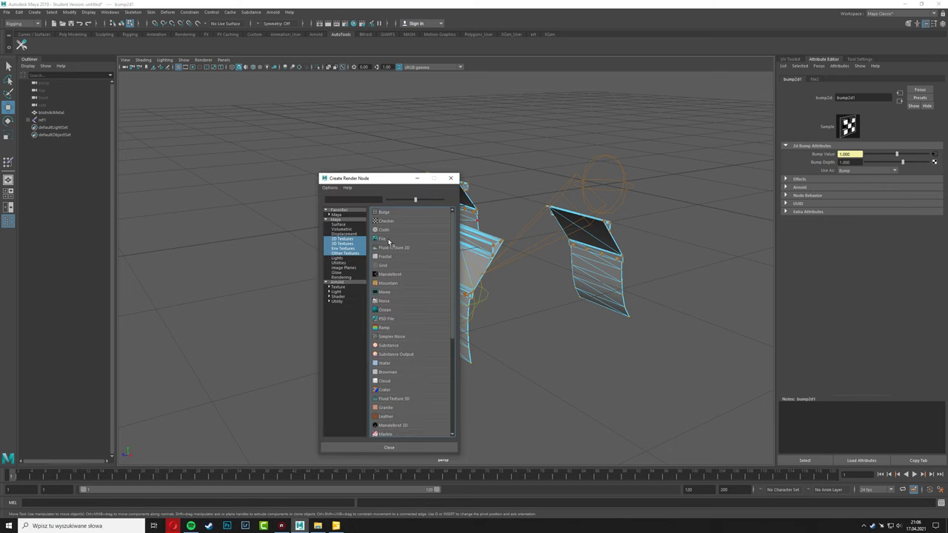
left_click(388, 241)
left_click(937, 180)
double_click(184, 139)
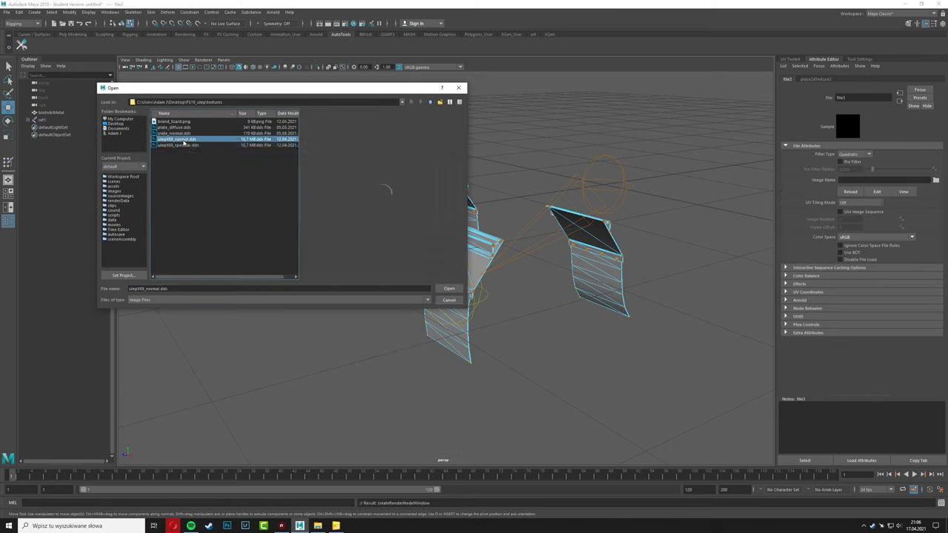
- Switch the viewport to textured display with nothing selected
left_click(95, 223)
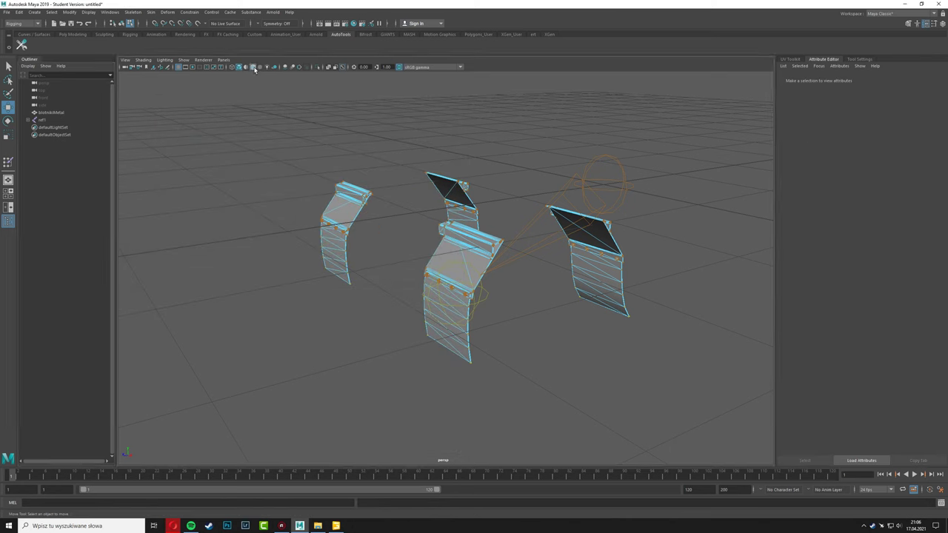
left_click(44, 119)
left_click(94, 204)
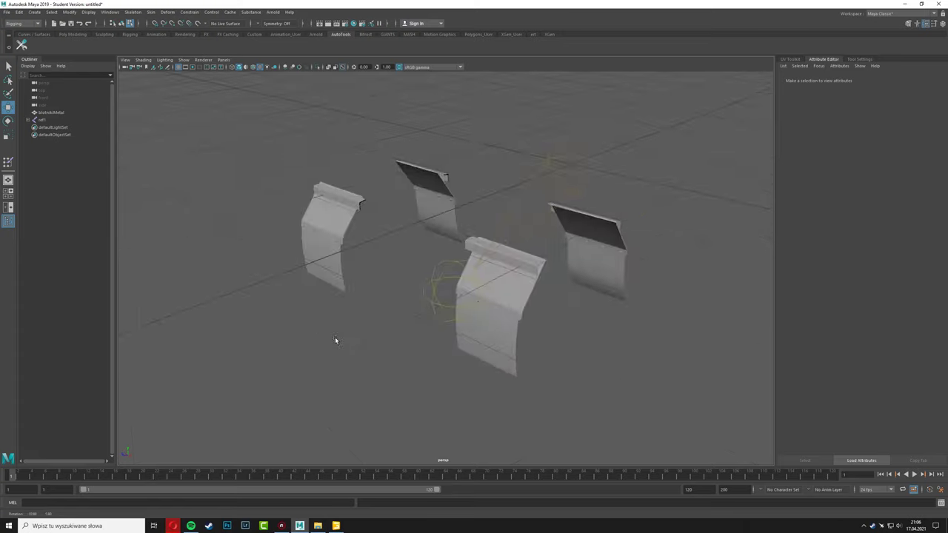
- Select blotnikiMetal with the ref1 joint and apply their GIANTS export attributes
left_click(49, 112)
left_click_drag(49, 112, 49, 119)
left_click(21, 46)
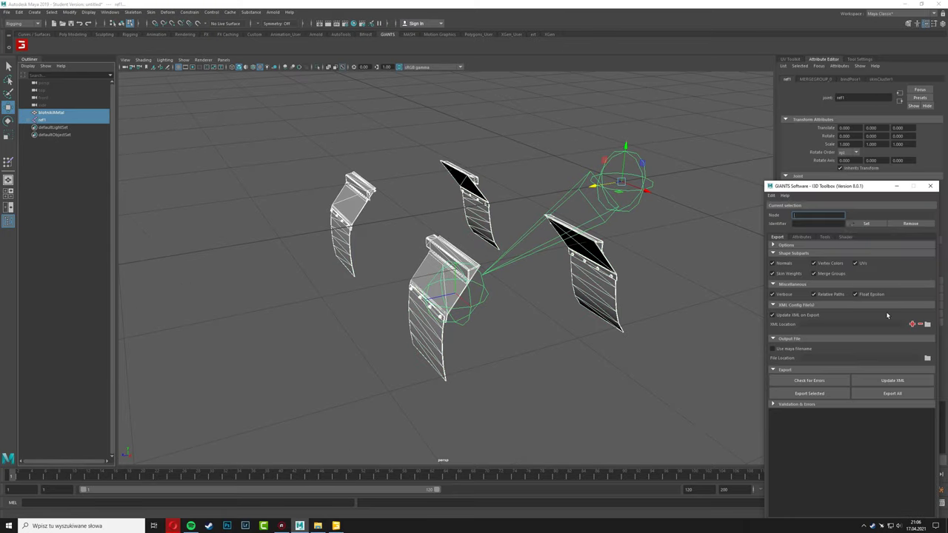
left_click(575, 276)
left_click(455, 92)
left_click(450, 155)
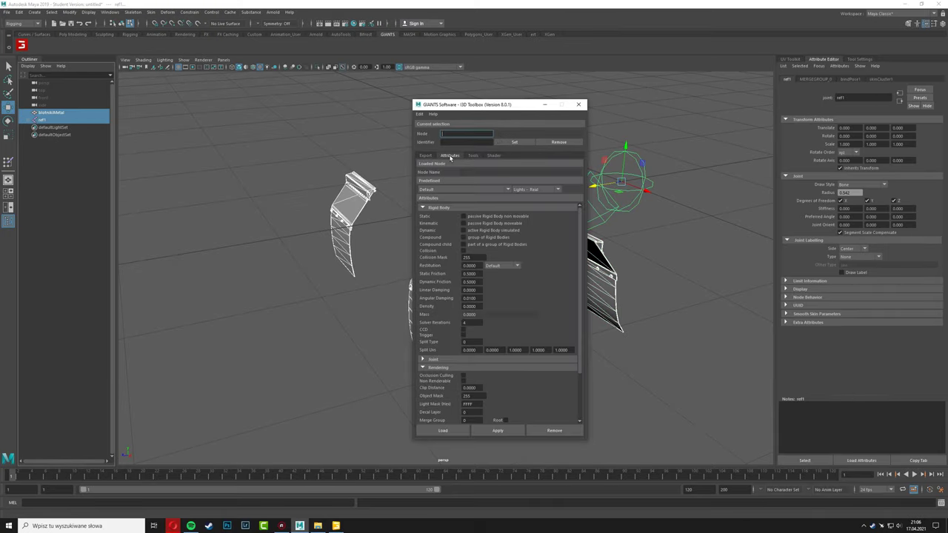
scroll(453, 326, "down", 1)
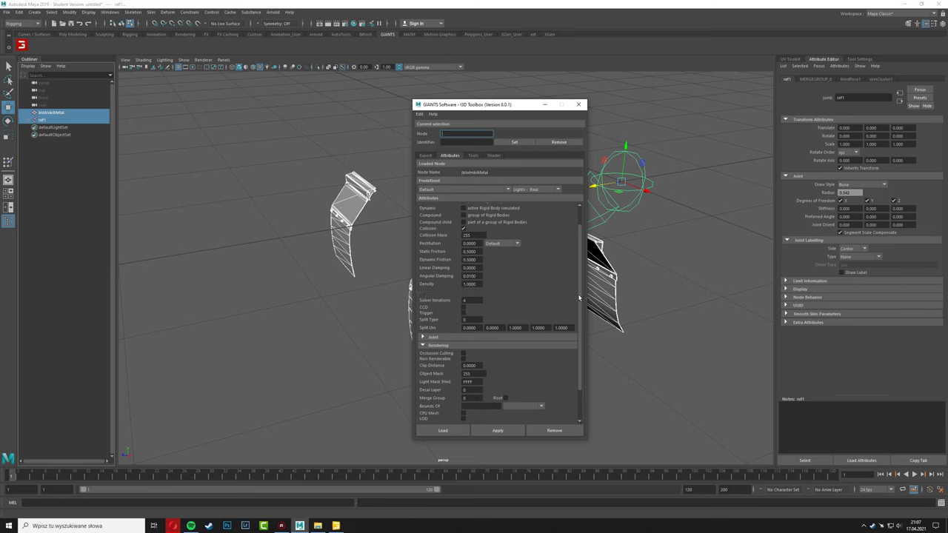
scroll(579, 298, "down", 1)
scroll(579, 298, "up", 2)
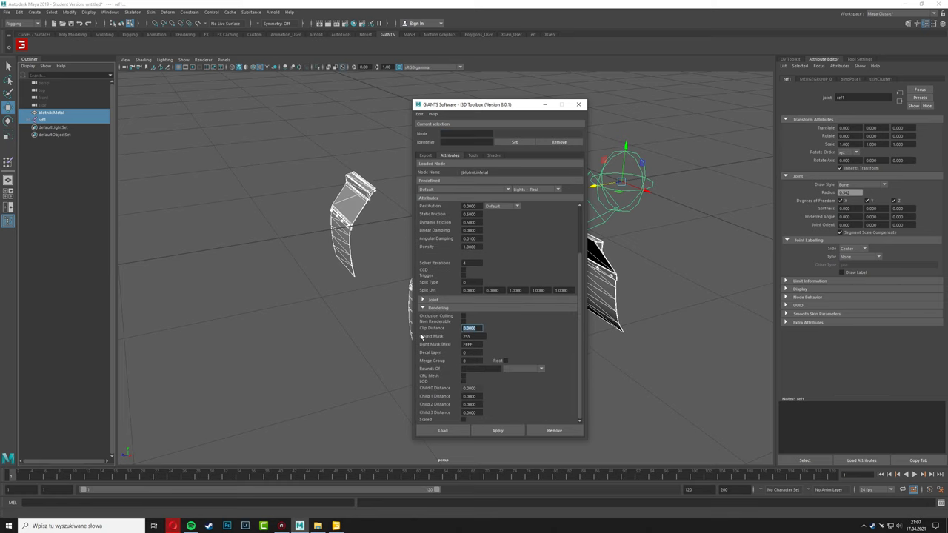
left_click(511, 436)
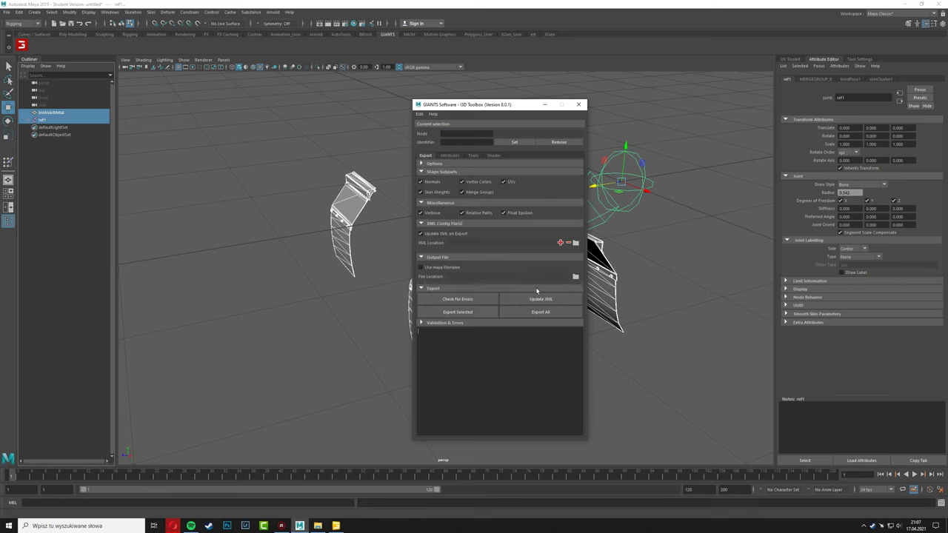
- Export the selection to the Desktop as dupa.i3d
left_click(576, 276)
left_click(146, 124)
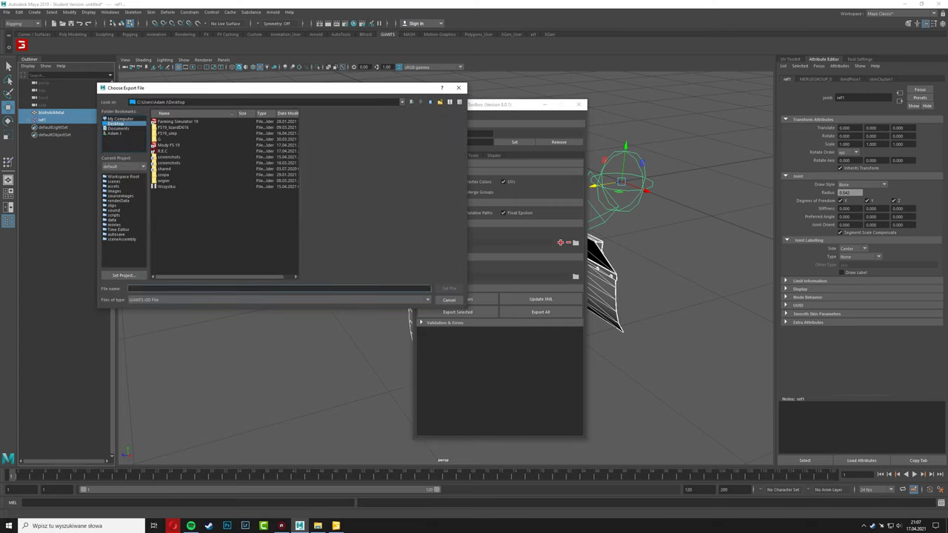
type("dopa")
key("Return")
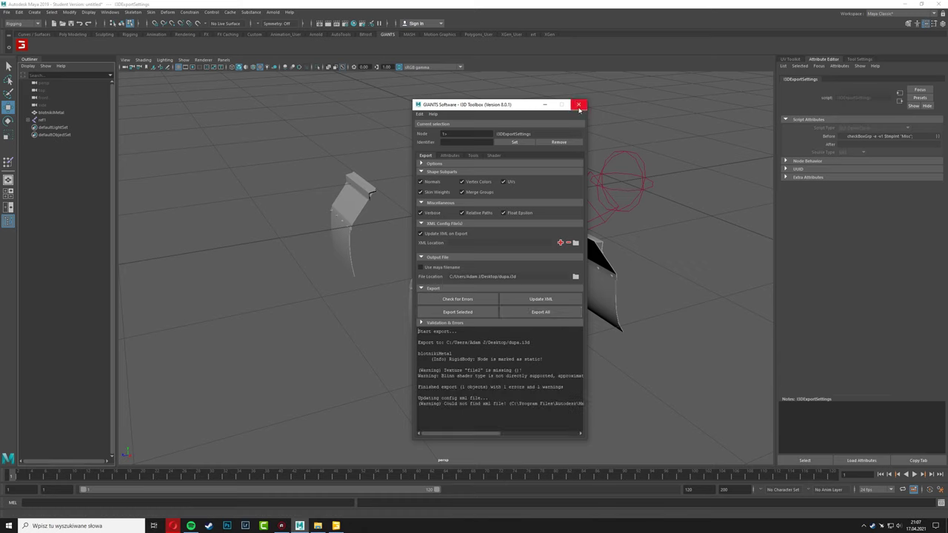
left_click(579, 104)
- Open dupa.i3d in GIANTS Editor and select the blotnikiMetal mudguards
left_click(905, 5)
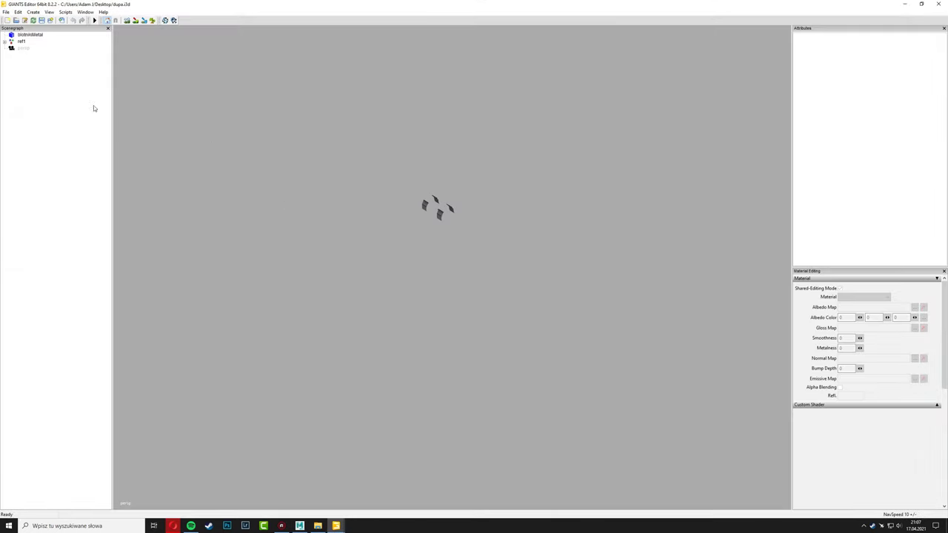
scroll(369, 197, "up", 3)
scroll(408, 205, "up", 4)
scroll(408, 205, "down", 5)
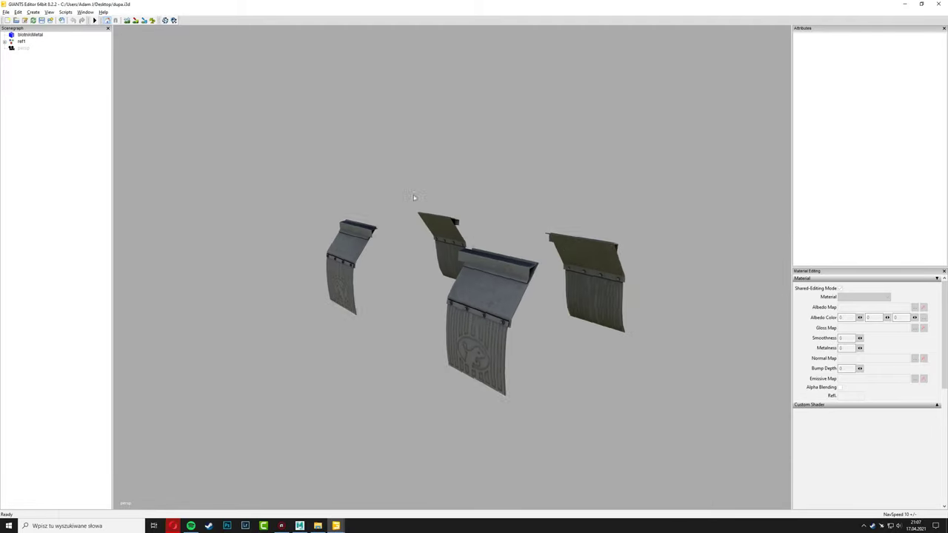
scroll(420, 217, "up", 1)
left_click(484, 255)
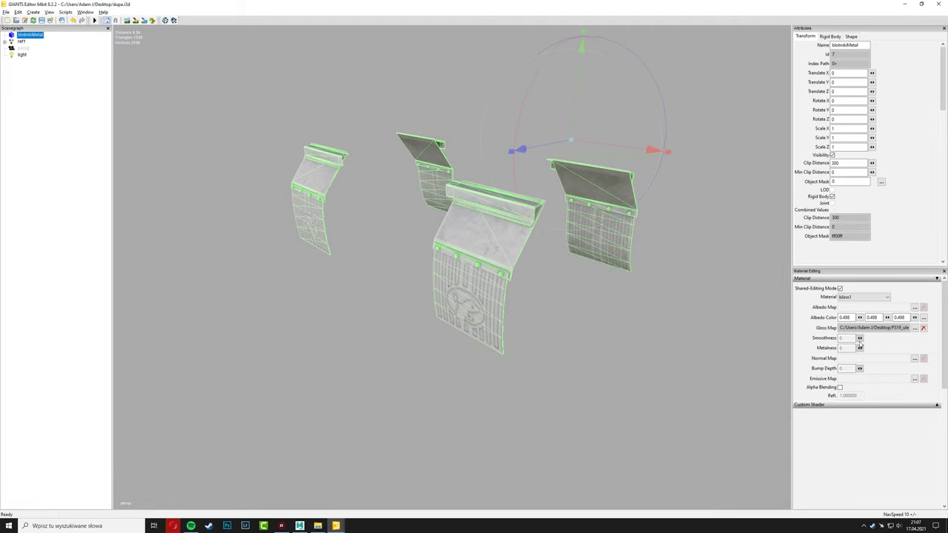
- Set the mudguard material's albedo to 1 1 1 and load its normal map
type("1")
key("Tab")
type("1")
left_click(916, 359)
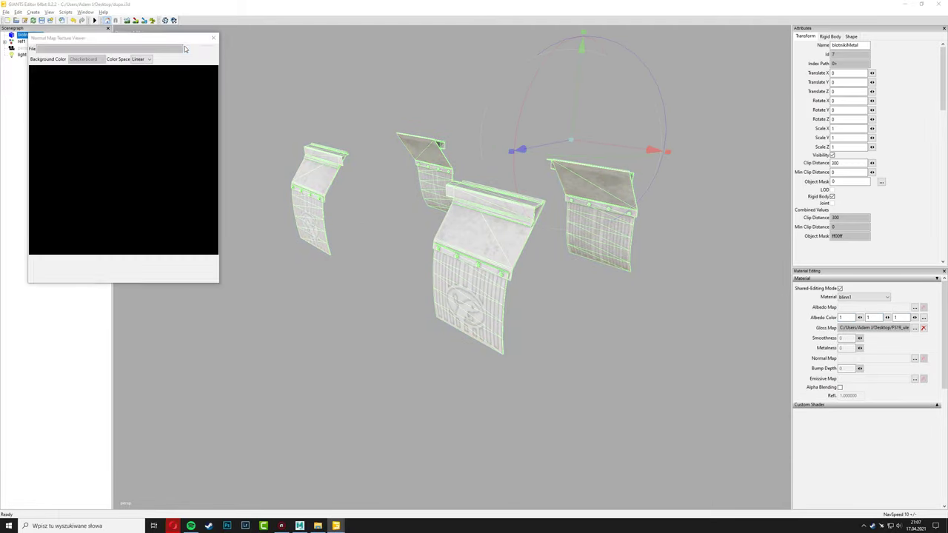
double_click(156, 104)
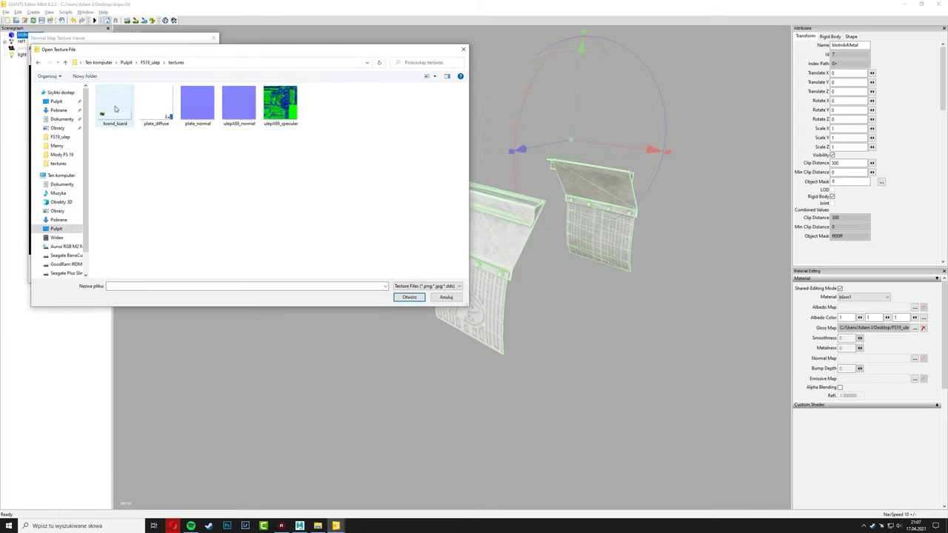
double_click(237, 104)
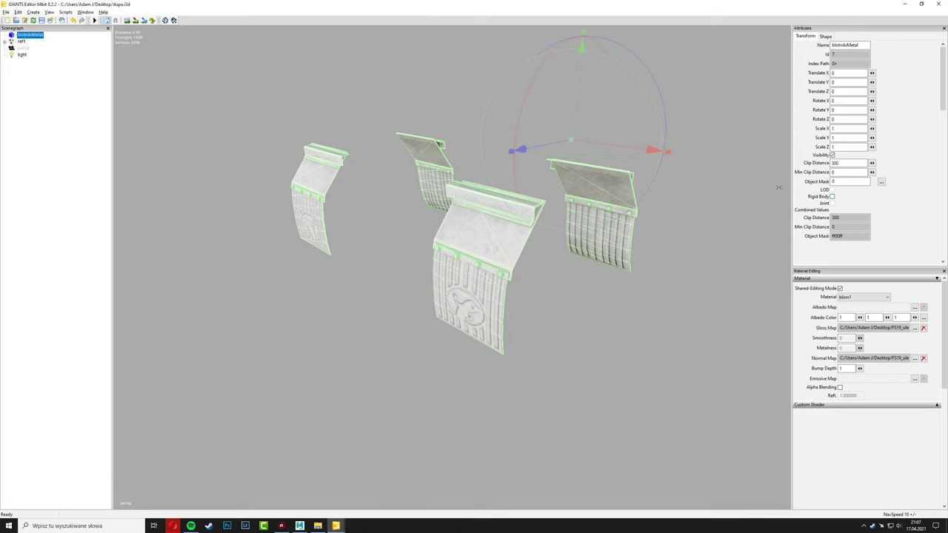
left_click(802, 37)
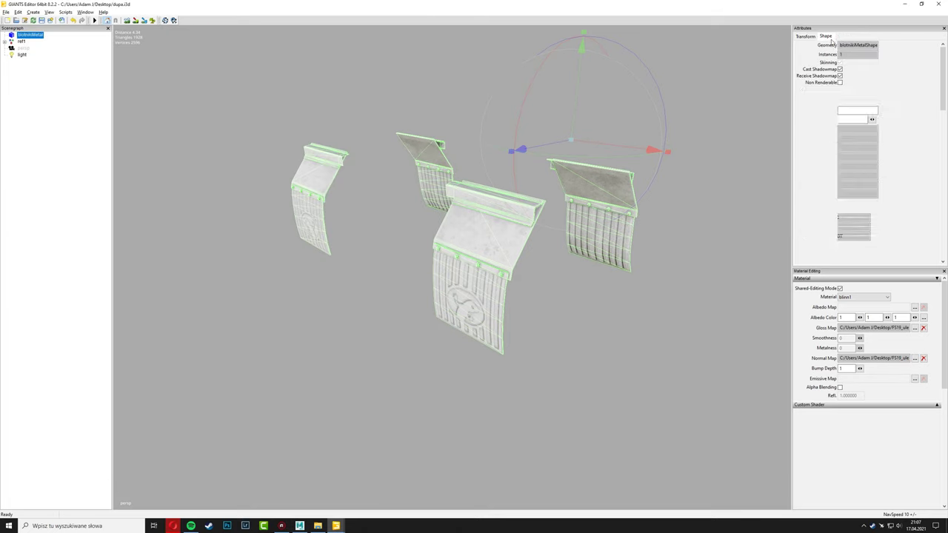
- Apply vehicleShader.xml as the custom shader with the colorMask variation
left_click(937, 405)
left_click(911, 416)
double_click(77, 100)
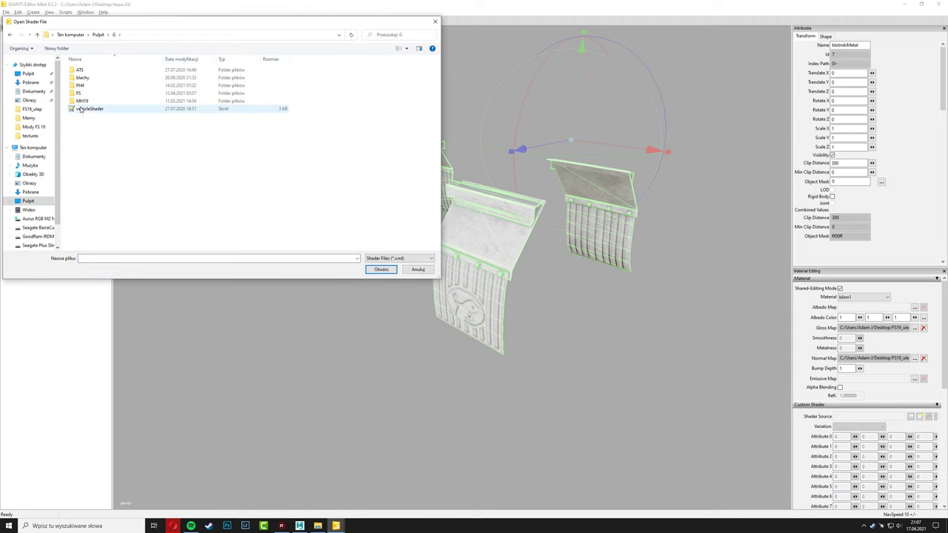
double_click(80, 109)
left_click(859, 426)
left_click(853, 343)
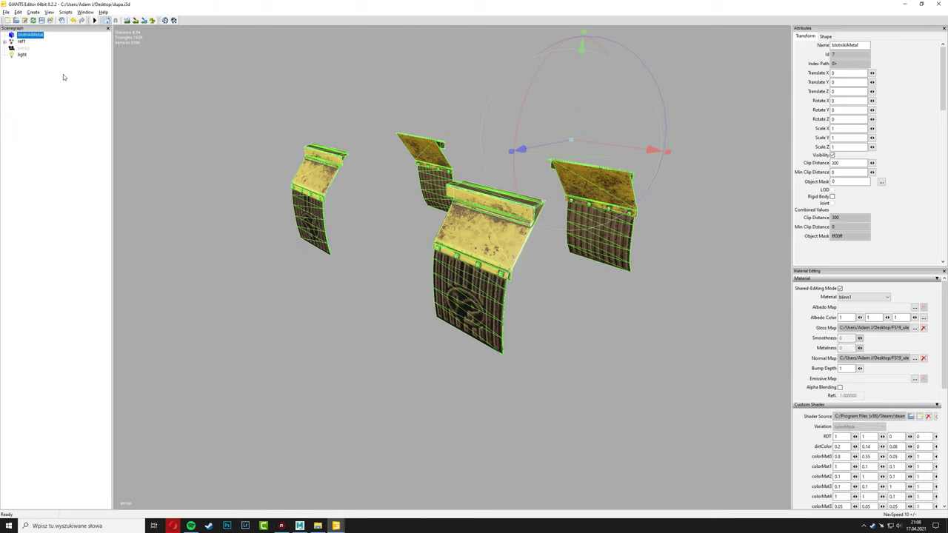
left_click(22, 42)
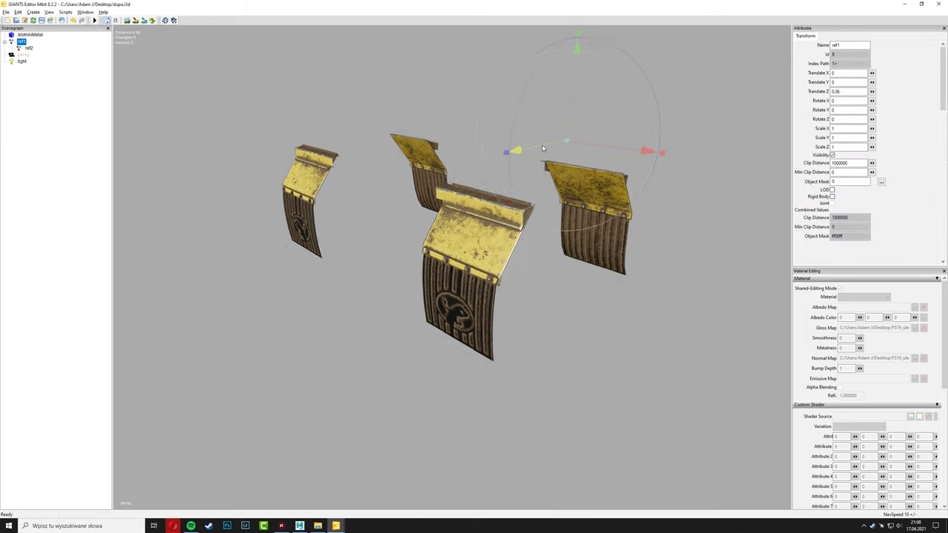
- Move the ref2 joint along Z to confirm the mudguards bend, then undo the move
middle_click_drag(542, 146, 563, 152)
left_click(29, 48)
middle_click_drag(568, 243, 538, 266)
left_click_drag(296, 315, 305, 321)
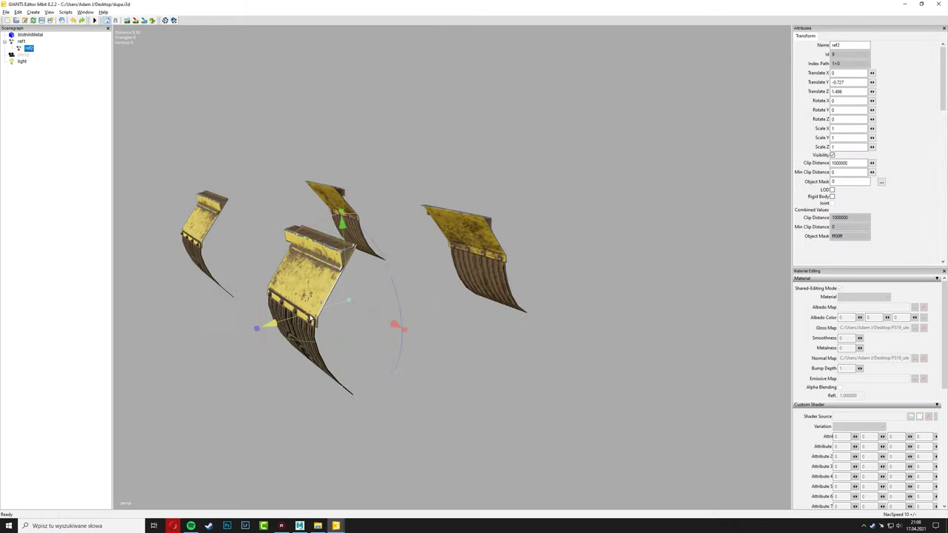
key("ctrl+z")
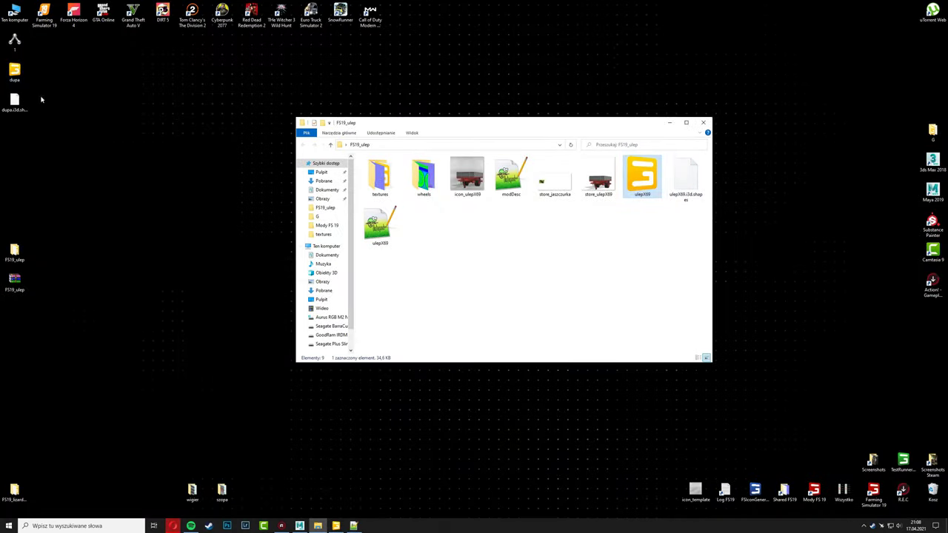
- Open ulepX69.i3d in Notepad++ and scroll down to the ulep_mat material
right_click(15, 68)
left_click(44, 80)
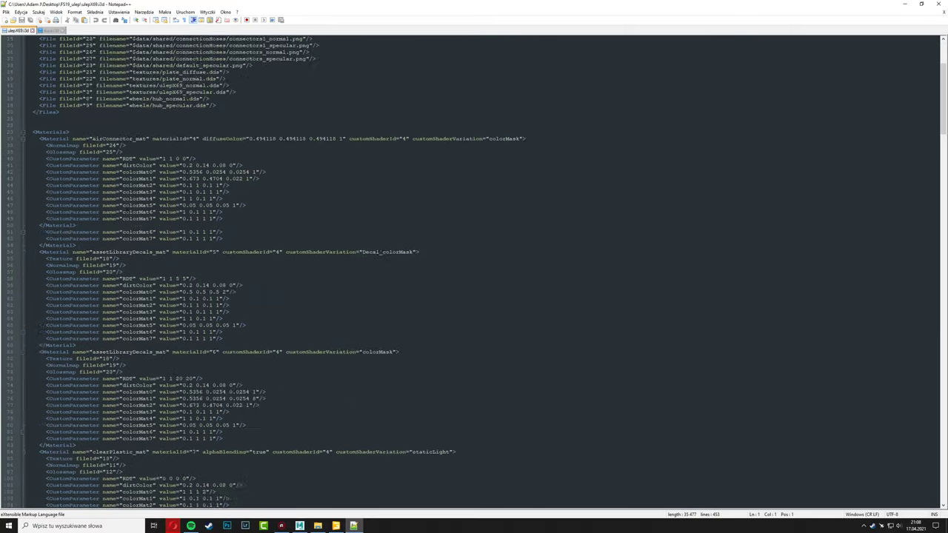
scroll(474, 271, "down", 12)
scroll(474, 271, "down", 12)
scroll(474, 271, "down", 12)
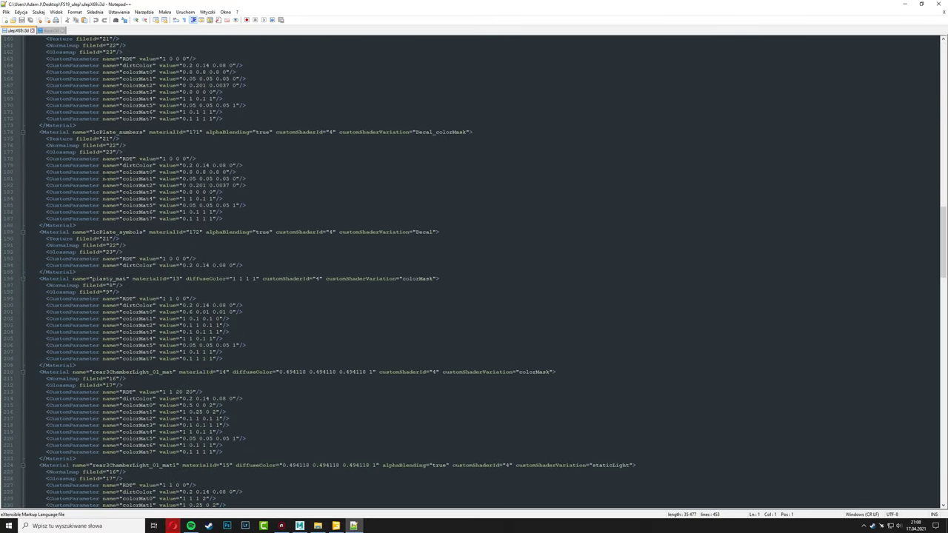
scroll(475, 271, "down", 12)
scroll(474, 271, "down", 8)
- Copy ulep_mat's colorMat parameter lines 273-280
double_click(106, 379)
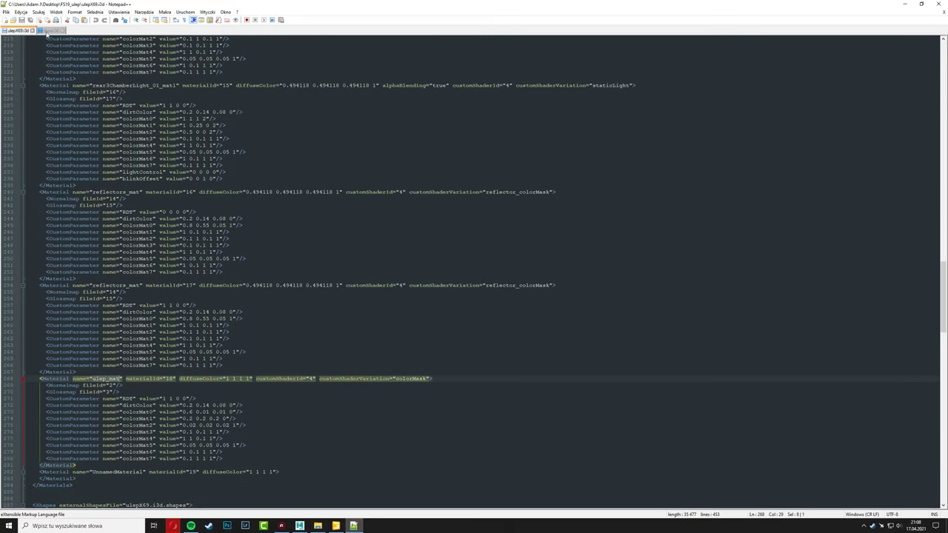
left_click(51, 30)
double_click(108, 137)
left_click(16, 30)
left_click_drag(222, 459, 27, 412)
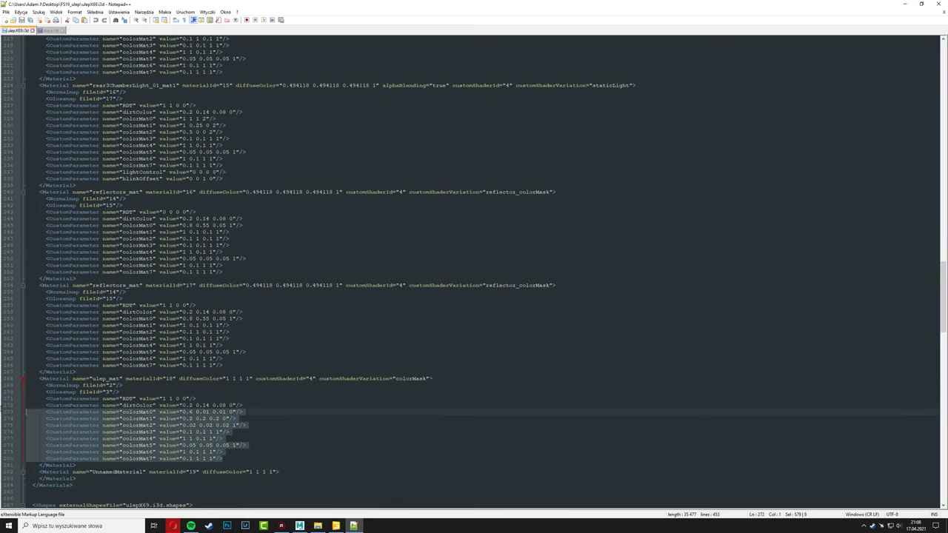
key("ctrl+c")
- Paste them over dupa.i3d's colorMat lines 21-28
left_click(50, 30)
mouse_move(223, 218)
left_mouse_down()
mouse_move(27, 186)
mouse_move(27, 164)
left_mouse_up()
key("ctrl+v")
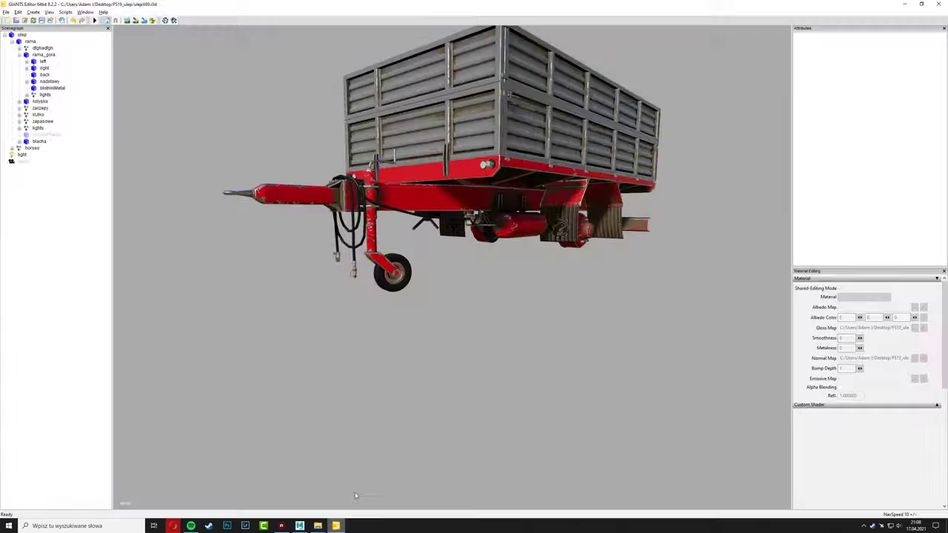
- Import the fender i3d file from the Desktop into the scene
left_click(6, 11)
left_click(23, 90)
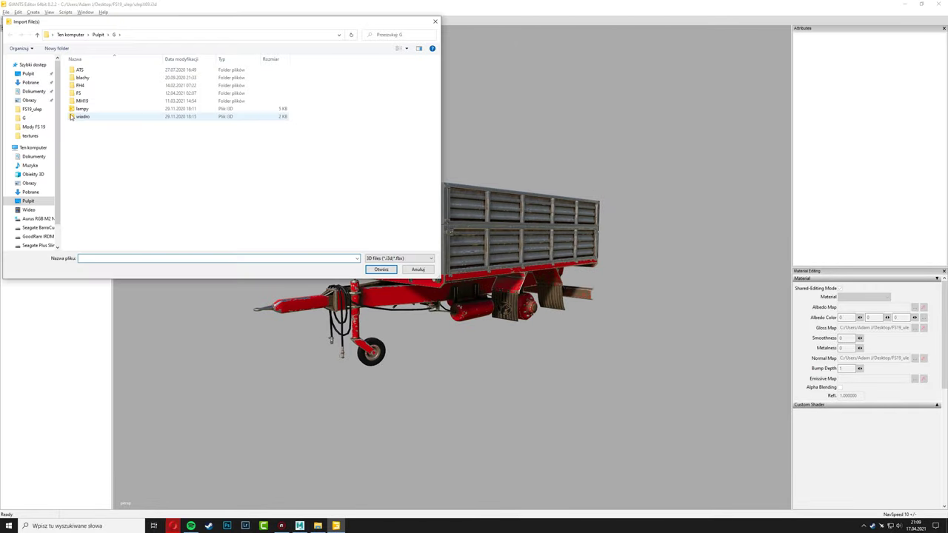
left_click(30, 202)
double_click(68, 174)
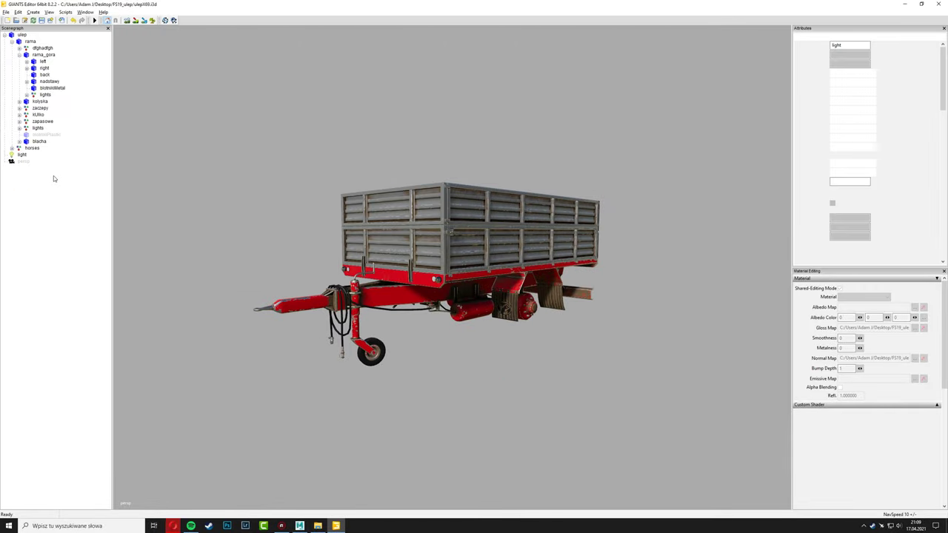
- Move blotnikiMetal under rama_gora, reorder it, and delete the duplicate node
left_click(22, 170)
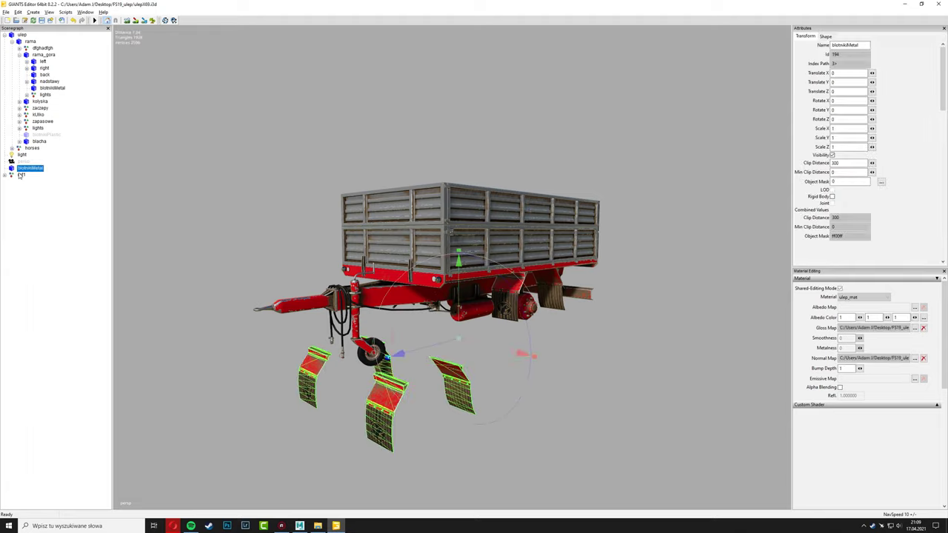
key("Delete")
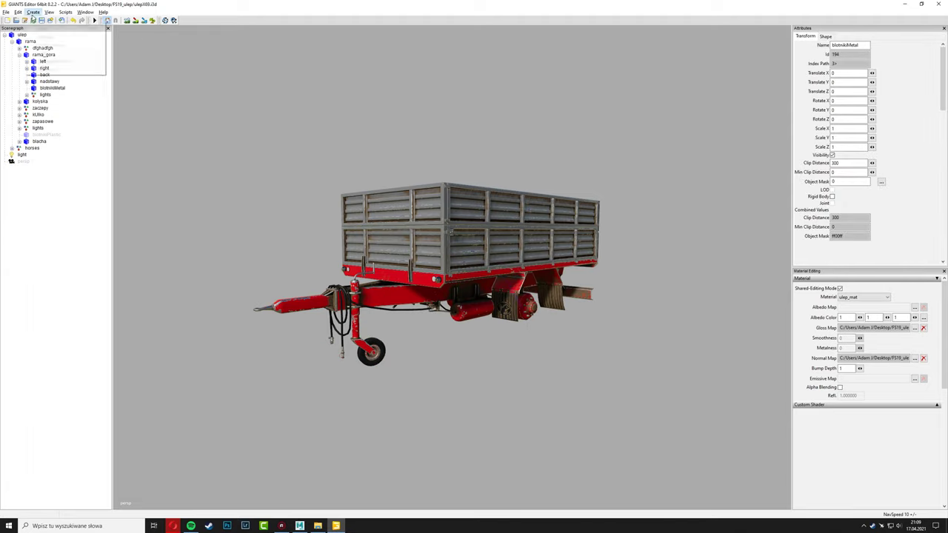
left_click(28, 168)
left_click(47, 62)
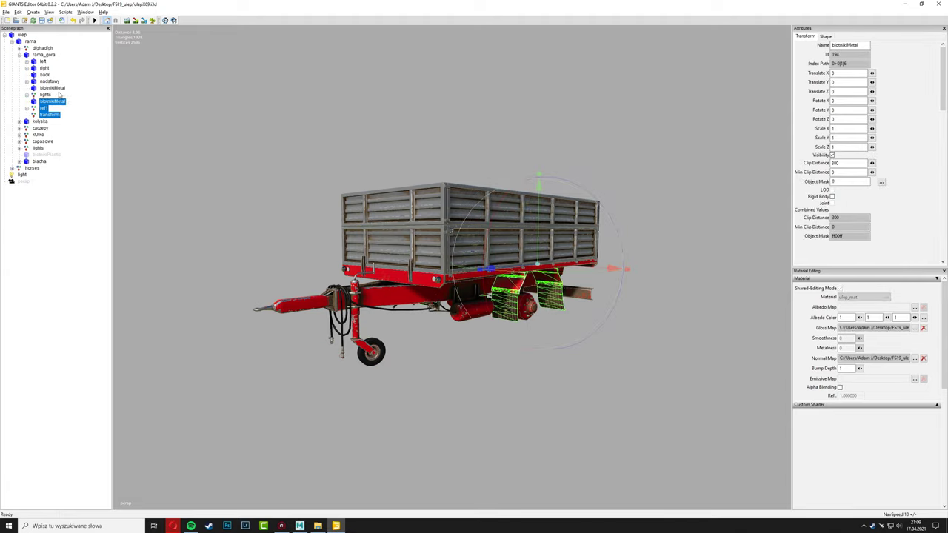
left_click(50, 115)
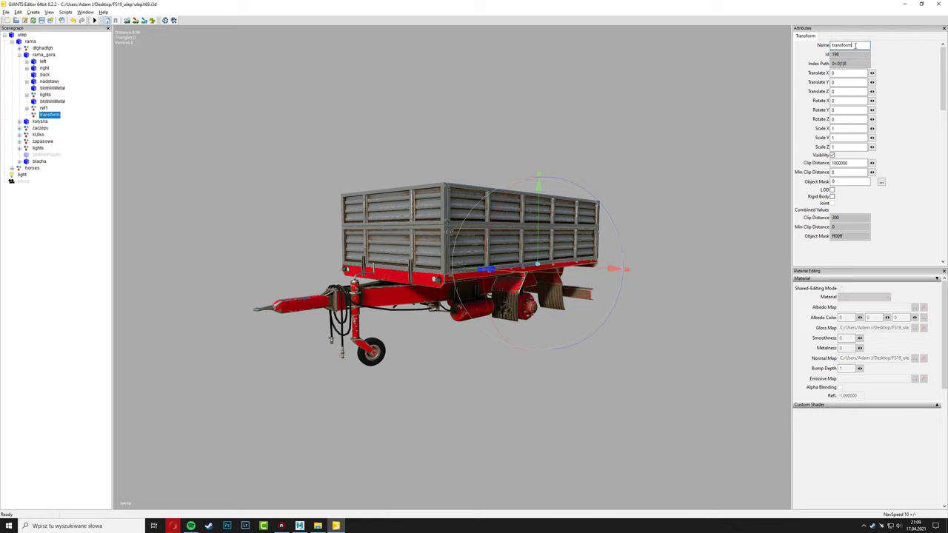
left_click(52, 101)
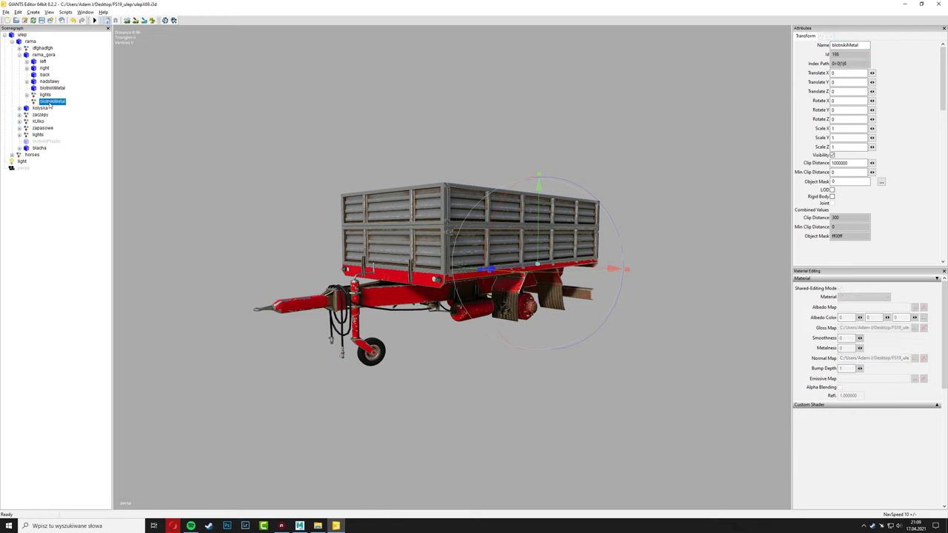
right_click(58, 103)
left_click(69, 126)
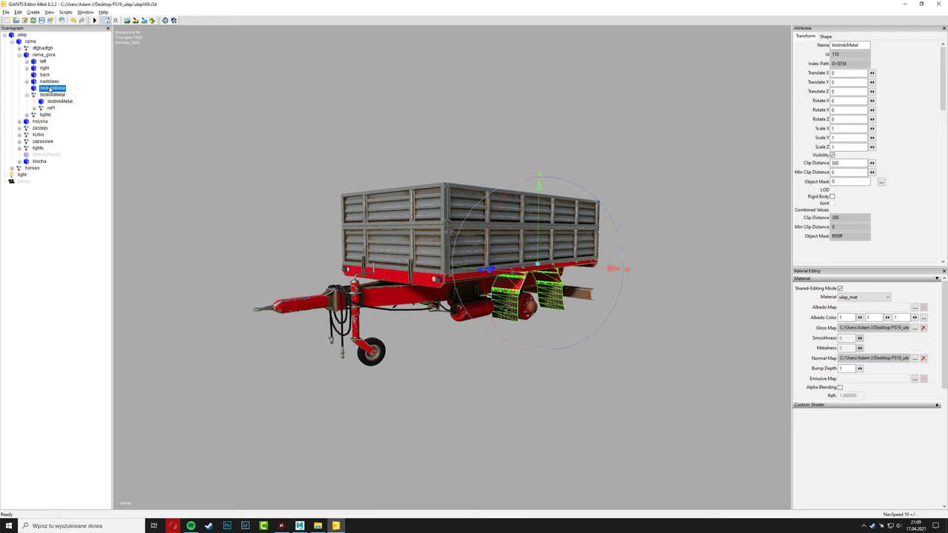
key("Delete")
left_click(43, 55)
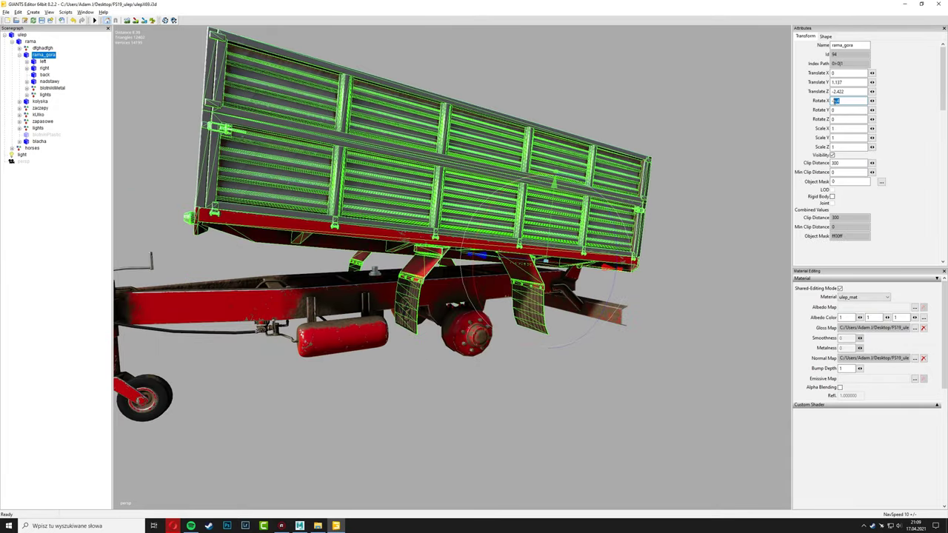
- Preview rama_gora tilted to Rotate X -35, then undo the tilt
type("-35")
key("Return")
scroll(509, 290, "down", 5)
middle_click_drag(466, 298, 415, 281)
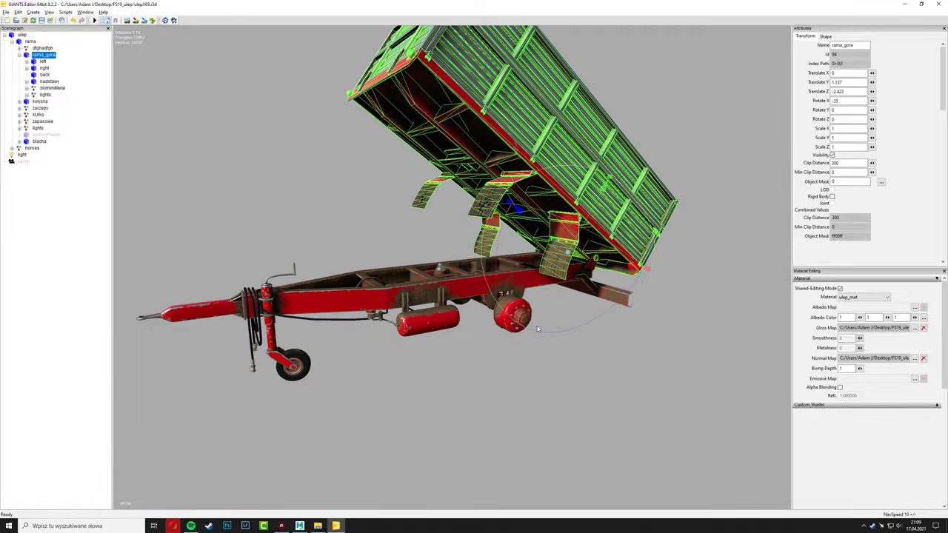
key("ctrl+z")
left_click(54, 195)
- Import the kolo wheel file from the FS19_ulep wheels folder, then delete the imported nodes
key("ctrl+i")
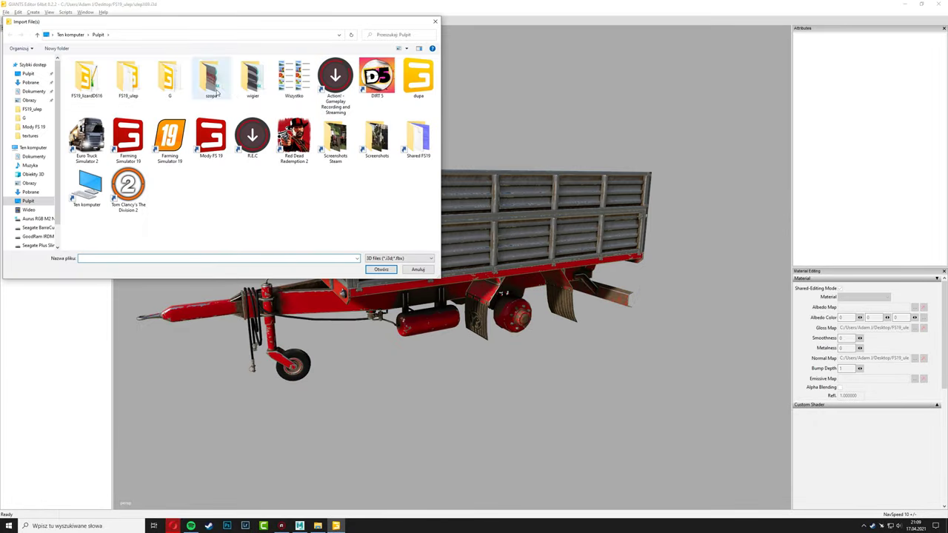
double_click(128, 79)
double_click(92, 69)
double_click(92, 69)
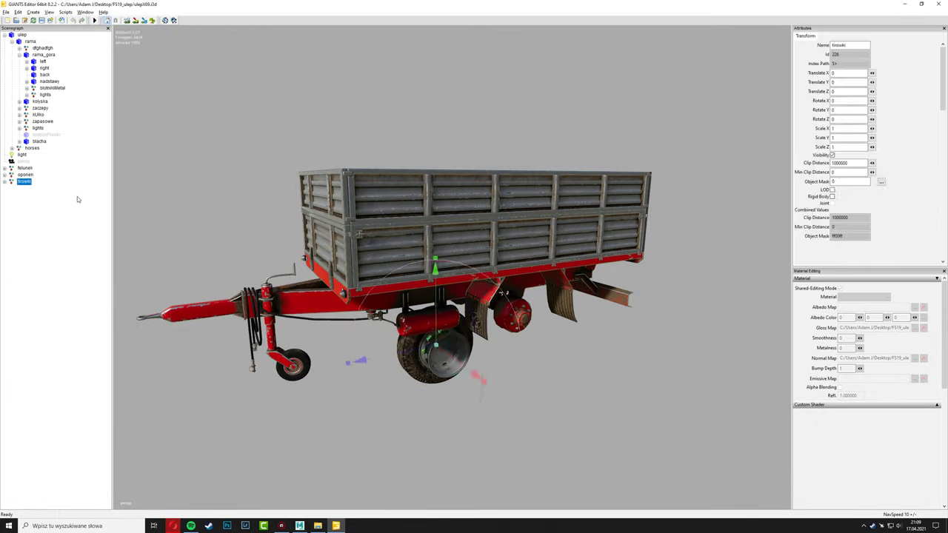
left_click(38, 181)
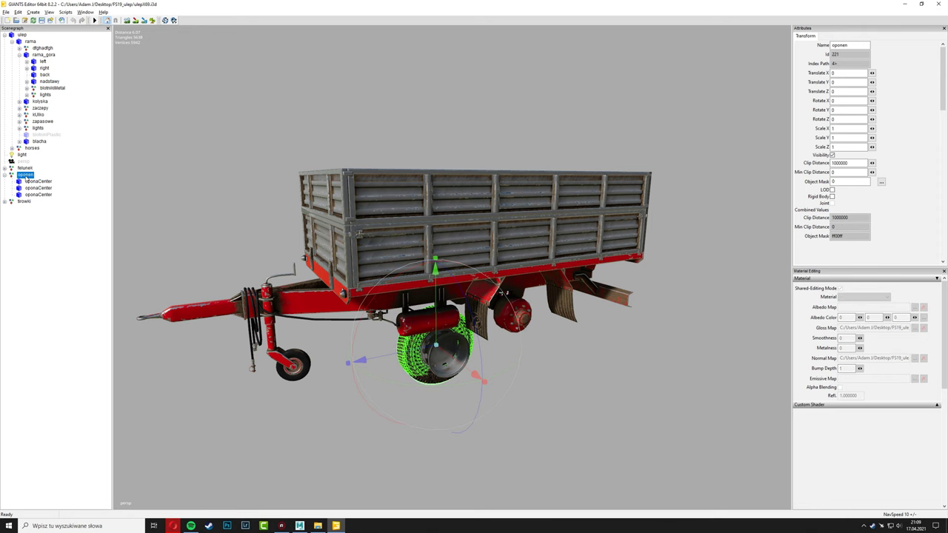
key("Delete")
- Duplicate the oponaCenter wheel inside the lewo group
left_click(43, 54)
left_click(19, 48)
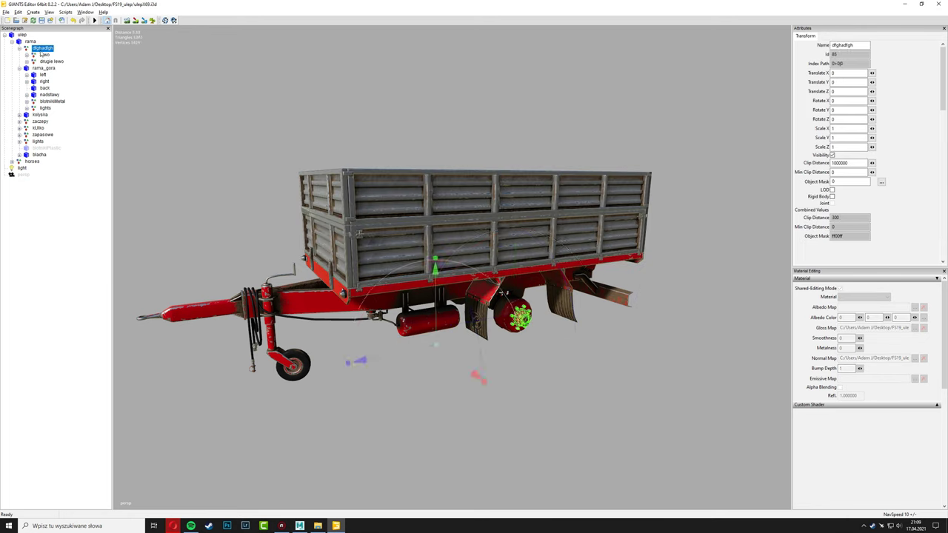
left_click(44, 55)
left_click(509, 311)
scroll(509, 311, "up", 5)
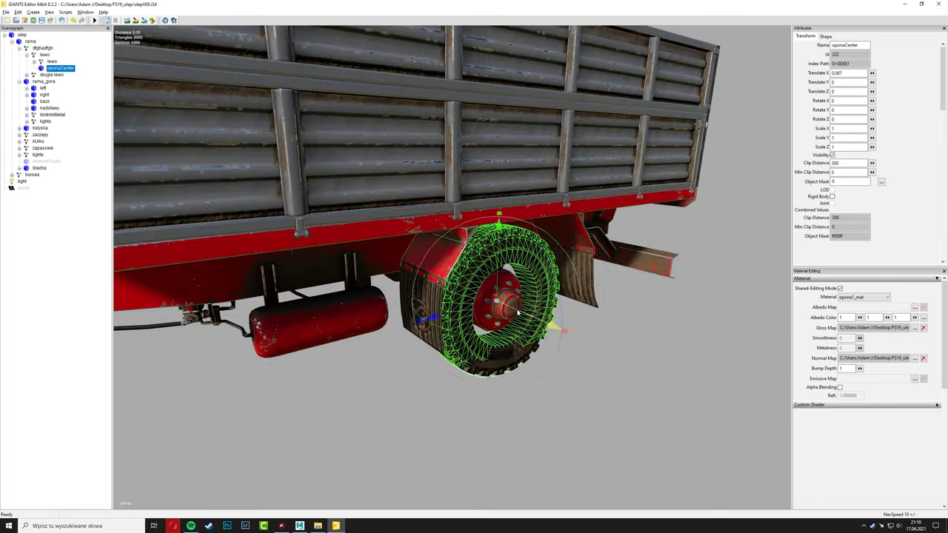
key("ctrl+d")
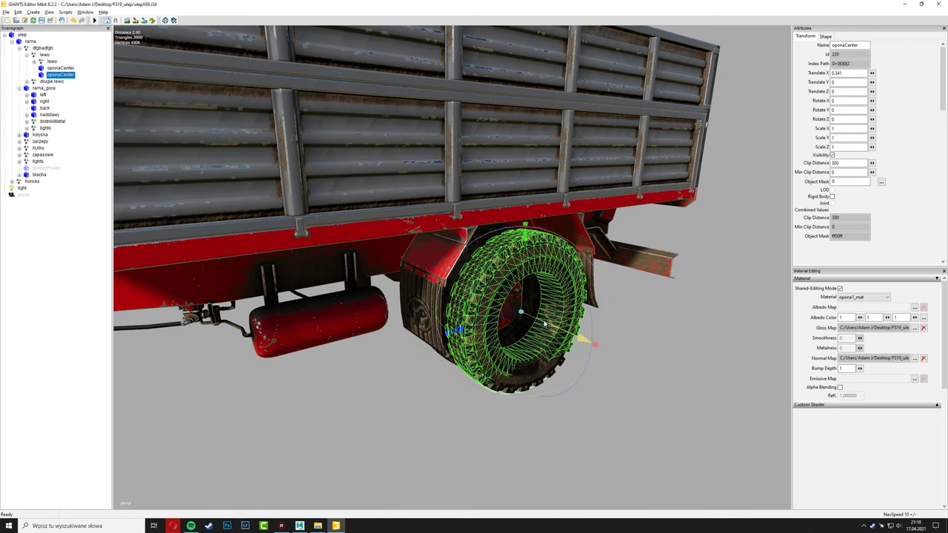
- Tip the rama_gora body up by changing its Rotate X
left_click(216, 145)
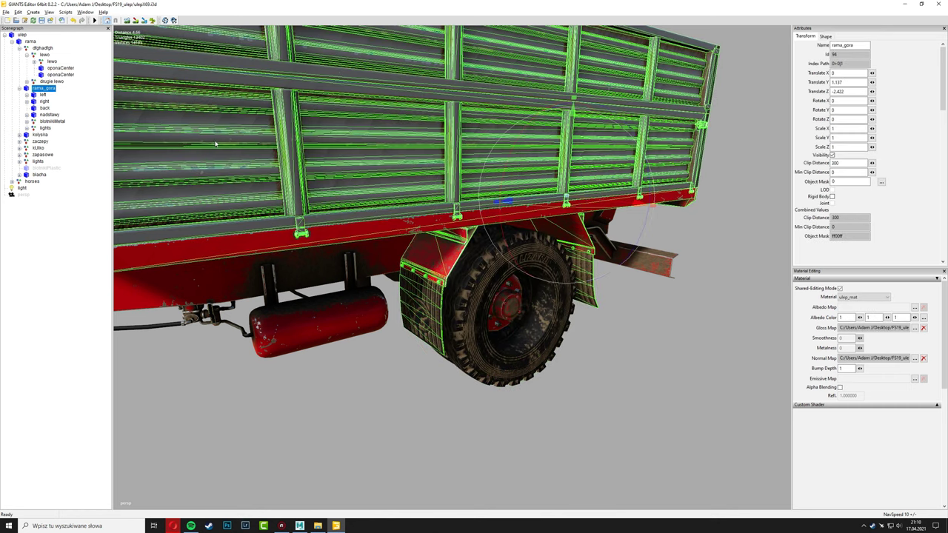
left_click_drag(501, 180, 504, 186)
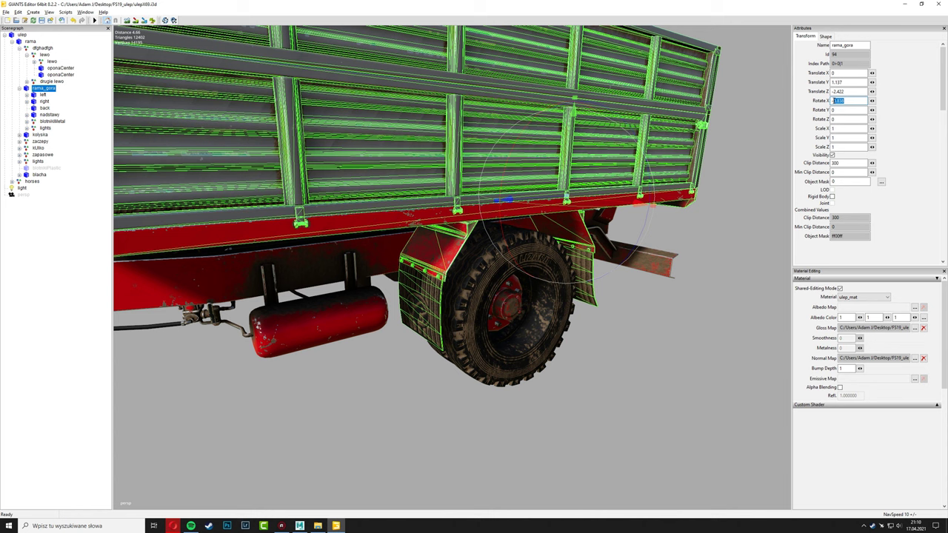
key("Return")
- Select the blotnikiMetal fender group and its shape in the Scenegraph
left_click(45, 100)
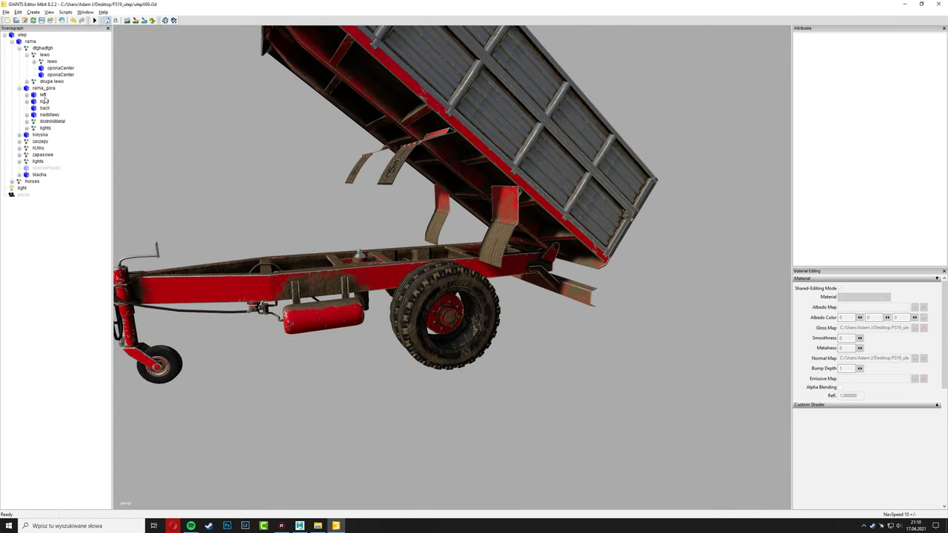
left_click(52, 121)
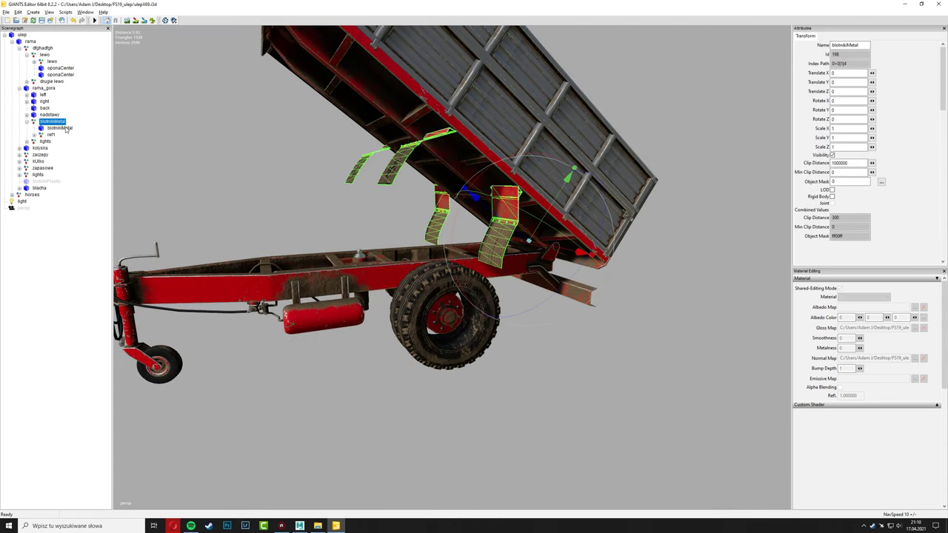
left_click(60, 128)
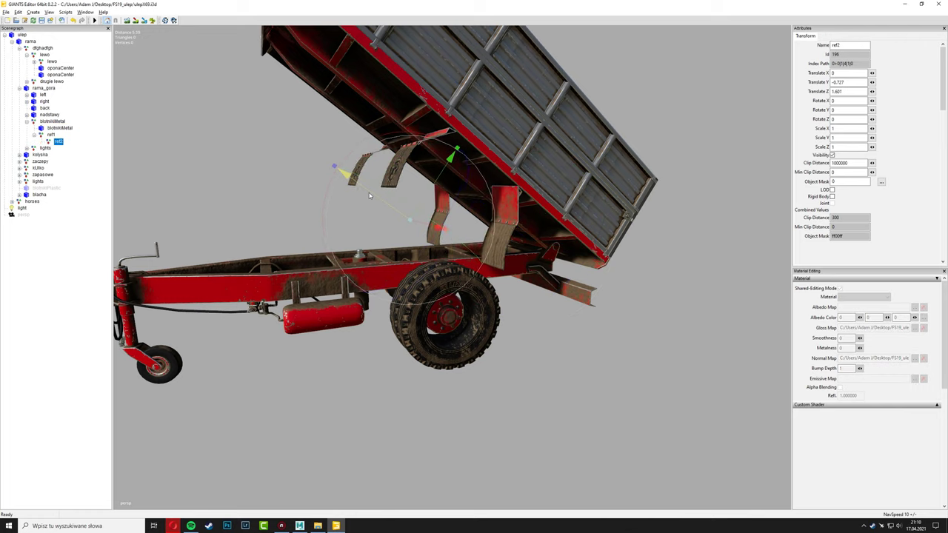
- Position ref2 at Translate Z 1.436 and restore the tipped-up body with Ctrl+Y
left_click(367, 203)
scroll(353, 192, "up", 5)
scroll(353, 192, "down", 5)
middle_click_drag(354, 192, 413, 233)
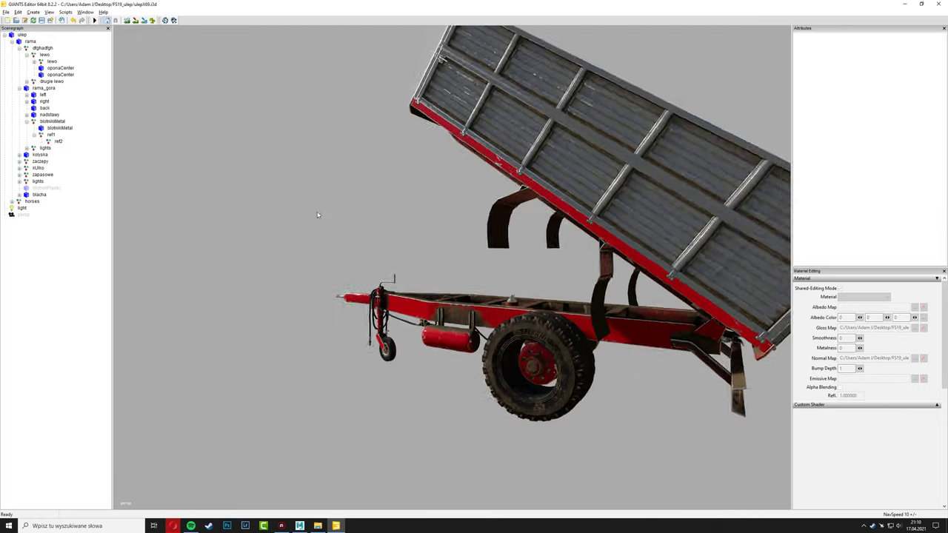
left_click(414, 233)
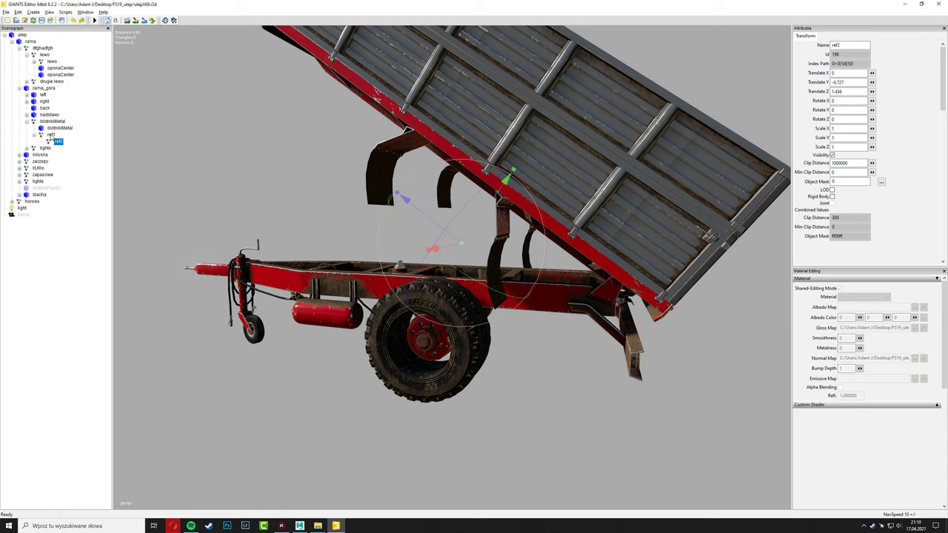
left_click(74, 141)
key("ctrl+y")
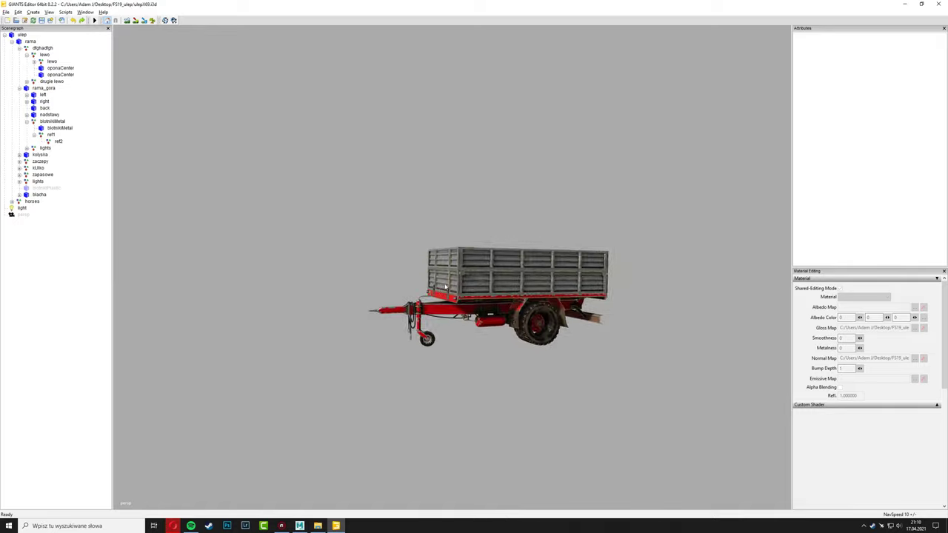
- Delete the duplicated oponaCenter wheel from the lewo group
middle_click_drag(503, 311, 281, 183)
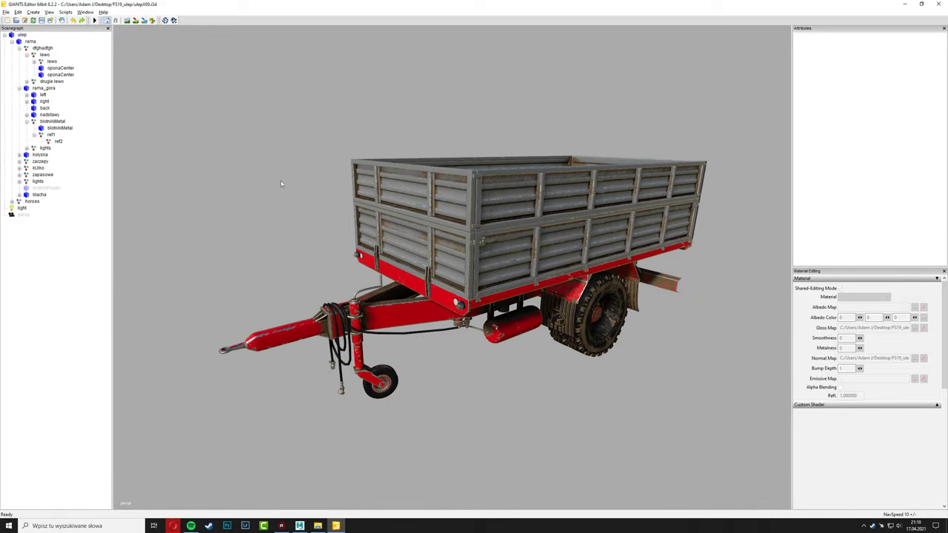
left_click(61, 75)
left_click(47, 22)
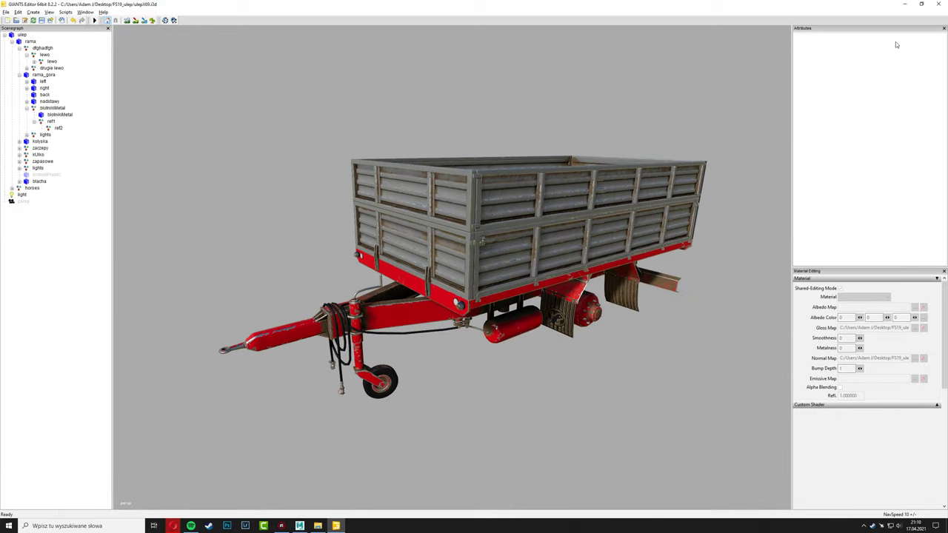